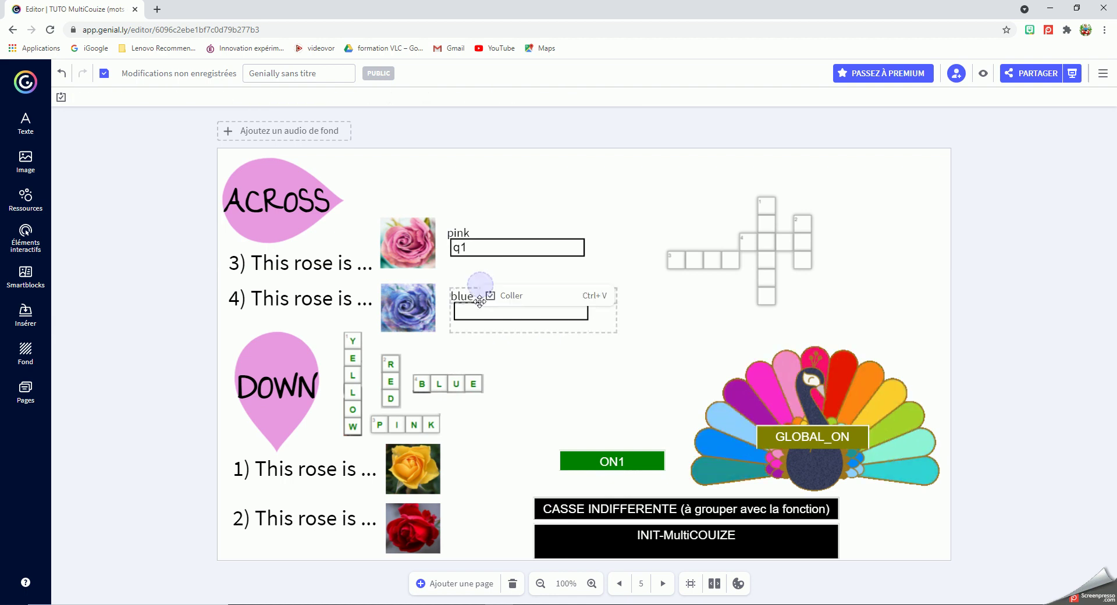
Paste two more copies of the answer field over the one labelled "blue"
right_click(502, 318)
left_click(562, 410)
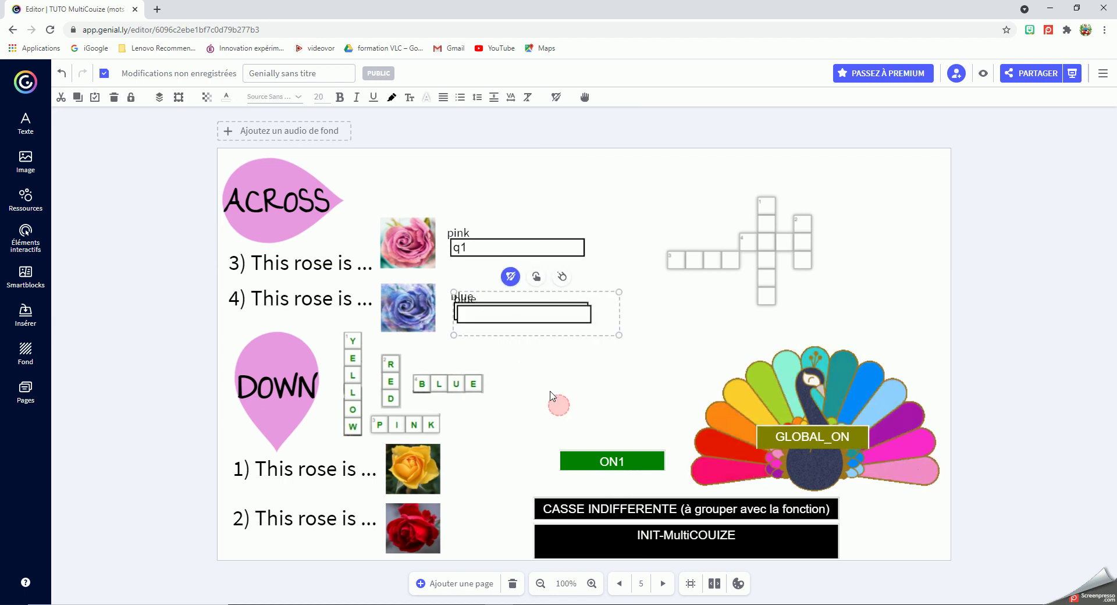
right_click(517, 319)
left_click(562, 412)
Place the pasted answer fields beside the yellow and red roses and set their answers to "yellow" and "red"
left_click_drag(507, 307, 497, 463)
left_click(480, 456)
key("BackSpace")
key("BackSpace")
key("BackSpace")
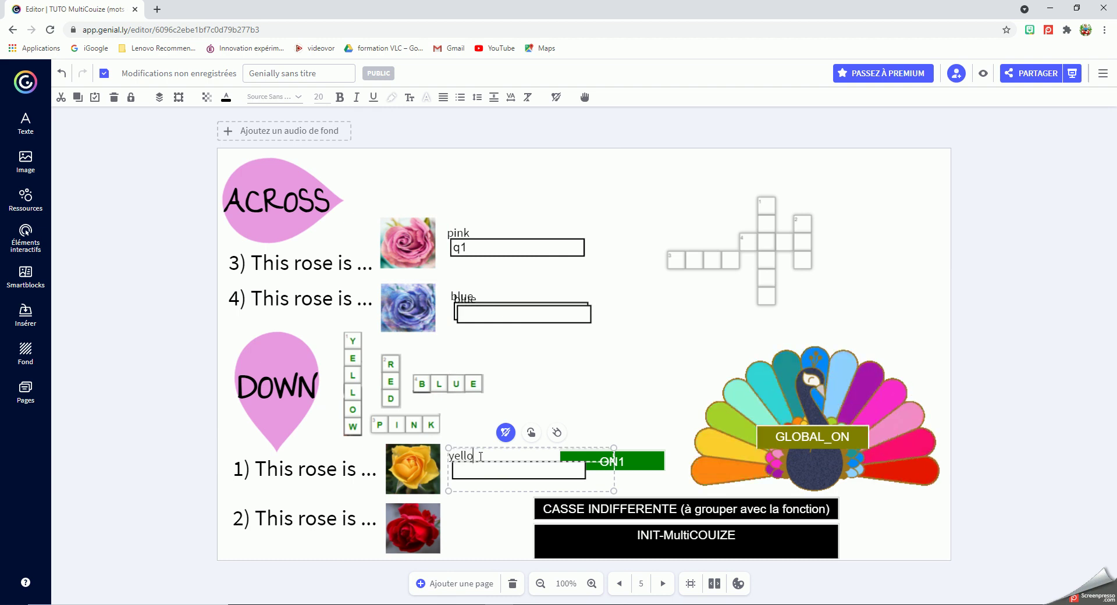
left_click_drag(461, 332, 473, 539)
left_click(475, 528)
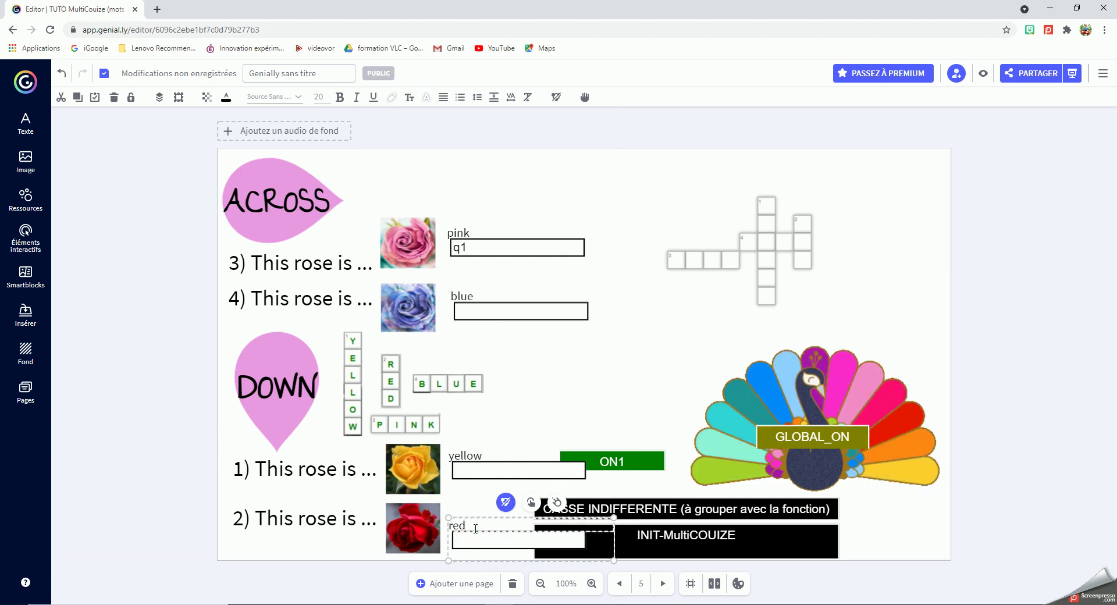
Move the black function blocks to the page's lower-right corner, the GLOBAL_ON peacock past the right edge, and ON1 below the crossword
left_click(650, 521)
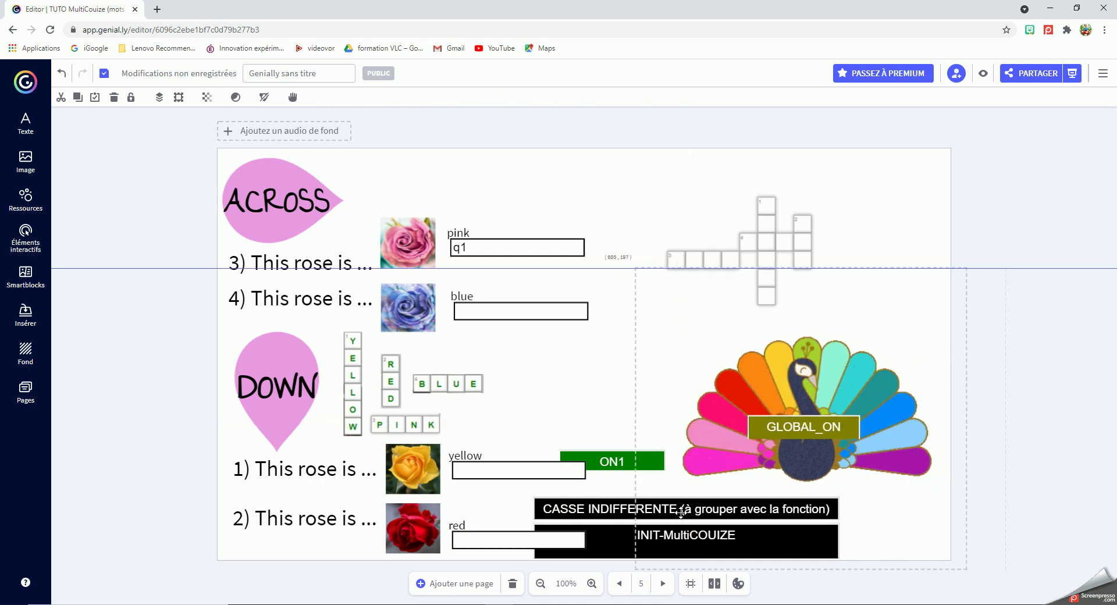
left_click_drag(587, 516, 689, 517)
left_click_drag(636, 490, 824, 539)
left_click(813, 542)
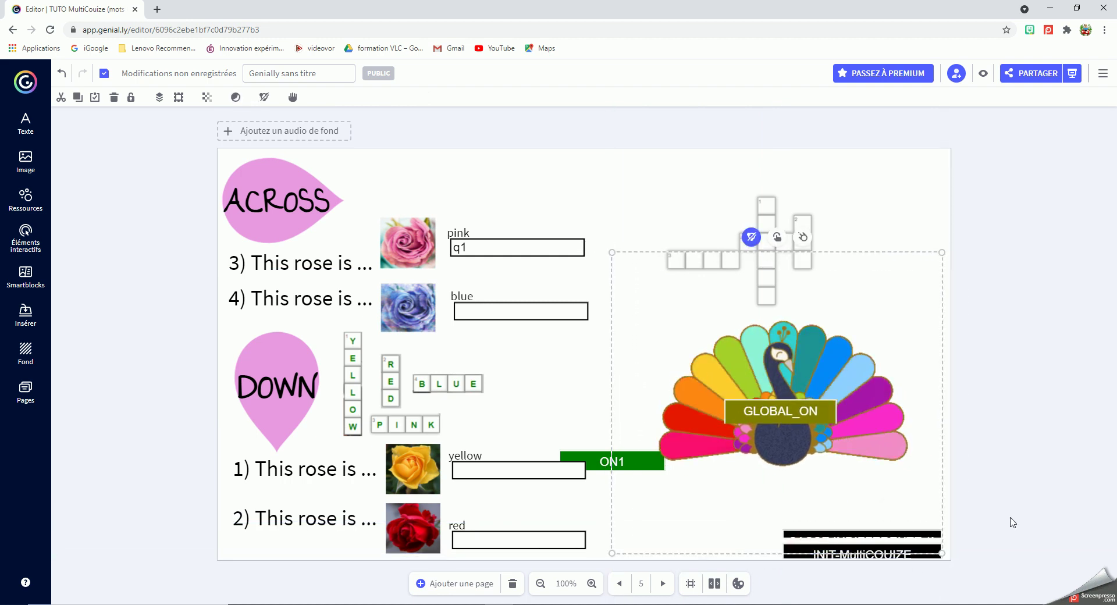
left_click(557, 511)
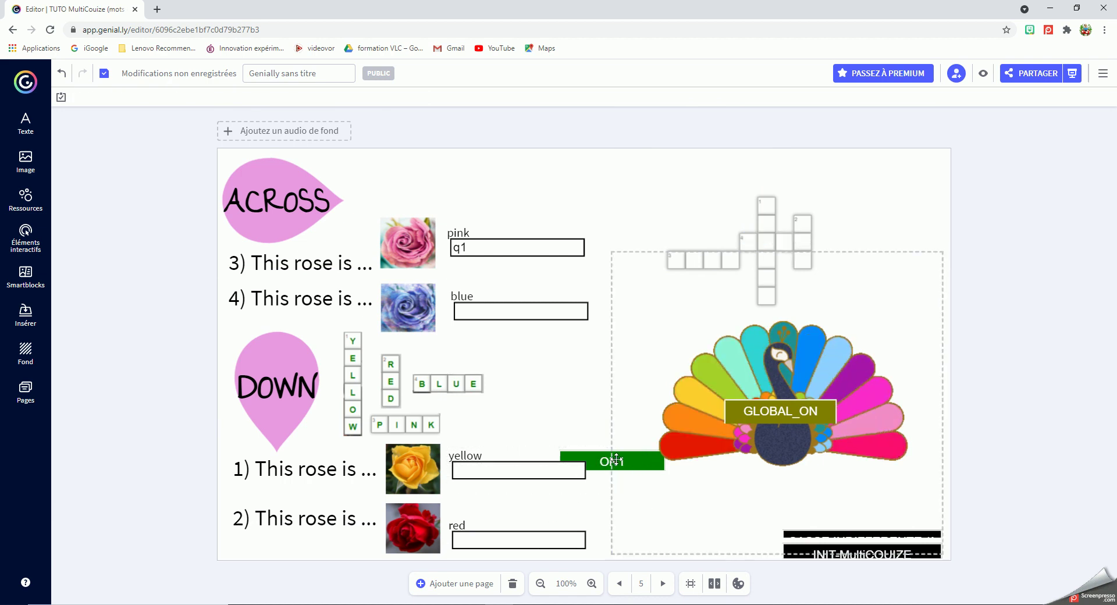
left_click_drag(746, 431, 974, 435)
left_click_drag(618, 451, 638, 343)
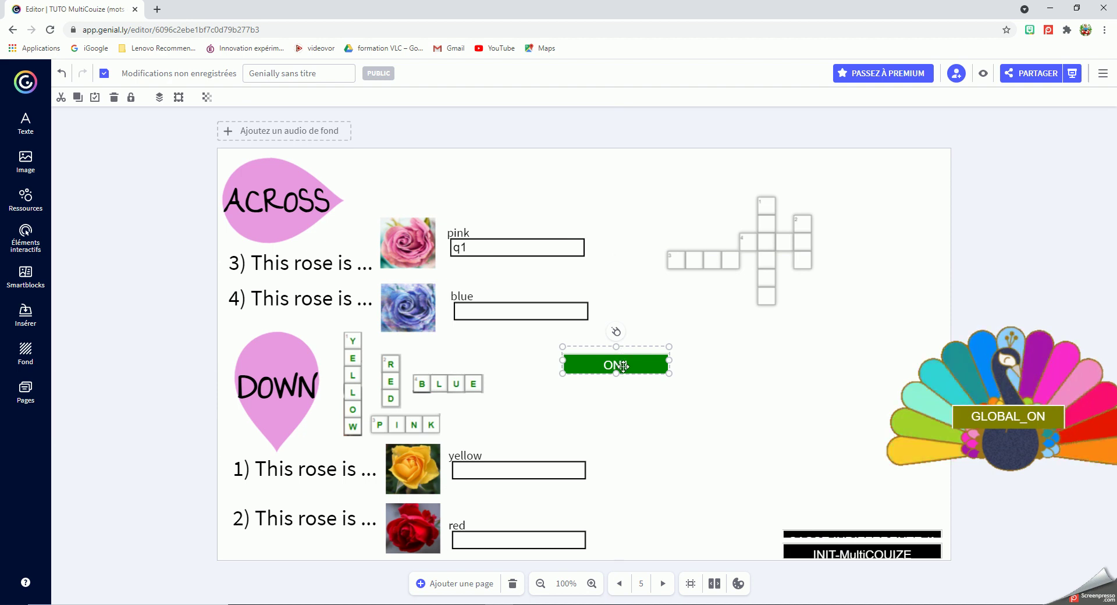
Save the project and reload page 5 by going to the next page and back
left_click(161, 74)
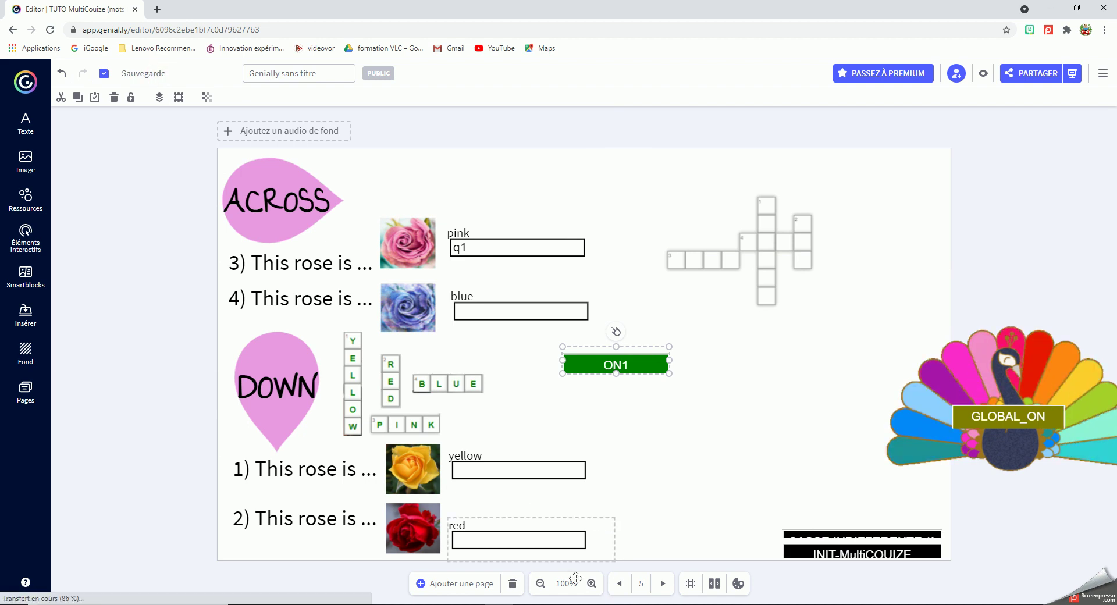
left_click(662, 584)
left_click(620, 585)
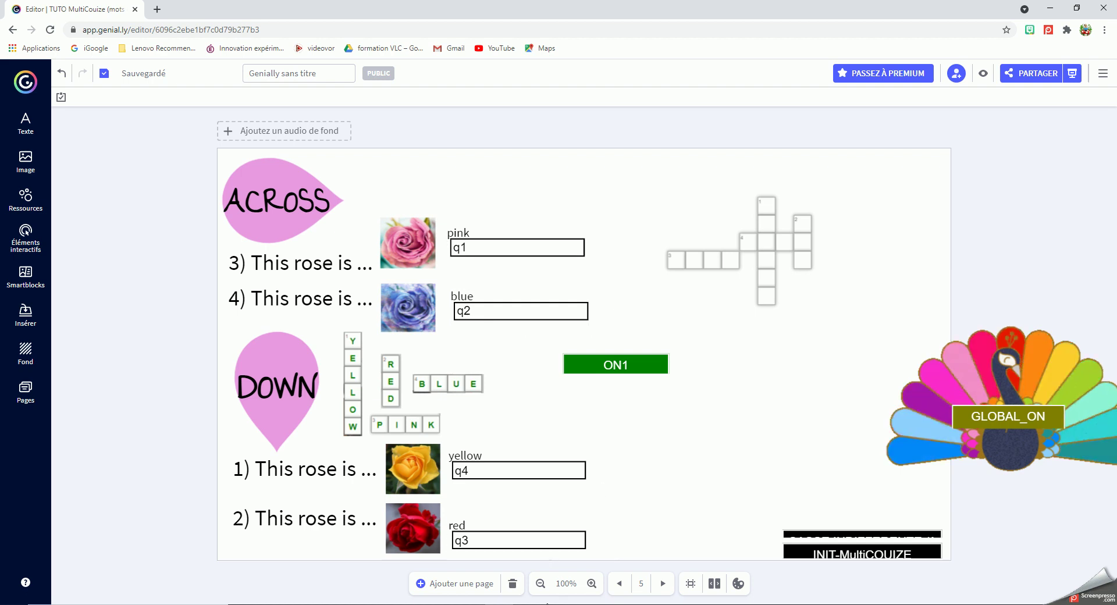
Paste two copies of the green ON1 block below the original and undo the accidental enlargement of one copy
right_click(616, 365)
left_click(643, 436)
left_click_drag(606, 380, 640, 451)
right_click(622, 410)
left_click(659, 476)
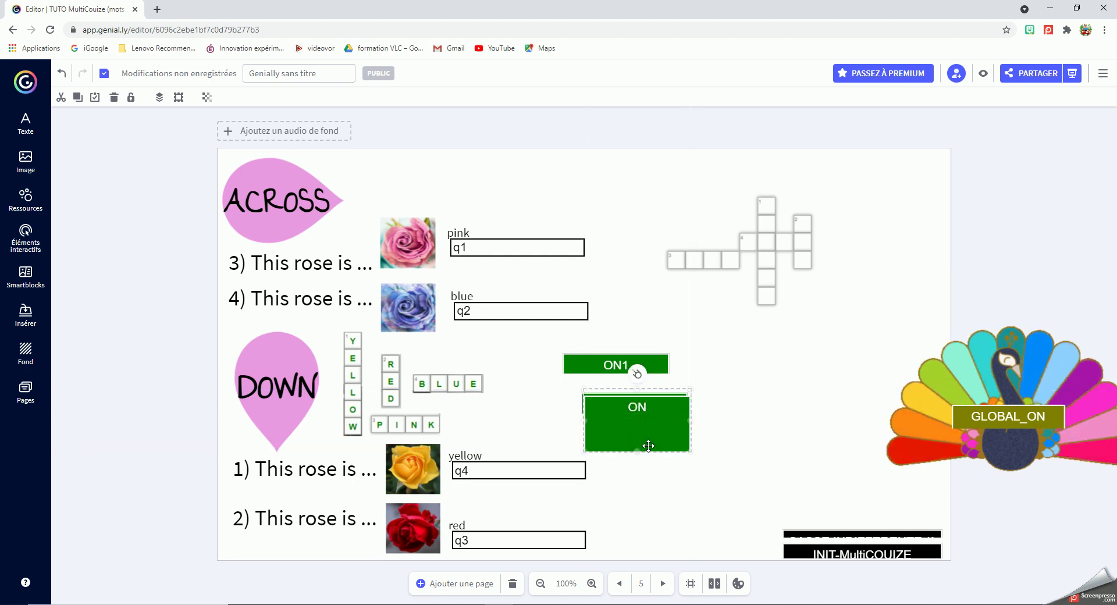
left_click(61, 73)
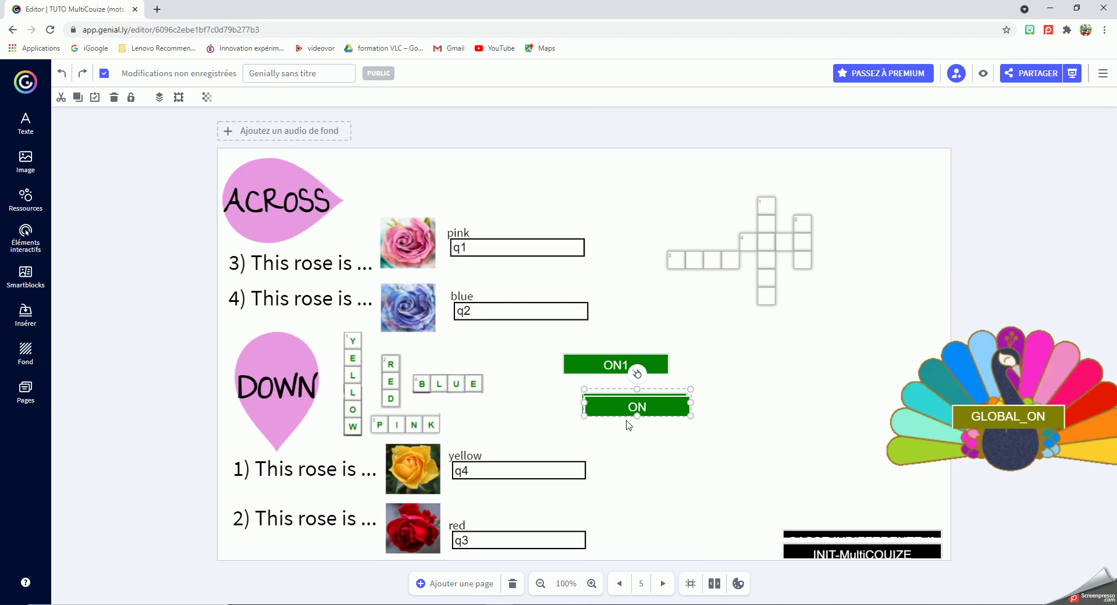
Spread out the ON copies with a third pasted one, and reload page 5 to renumber the blocks
left_click_drag(629, 409, 668, 488)
right_click(715, 441)
left_click(745, 518)
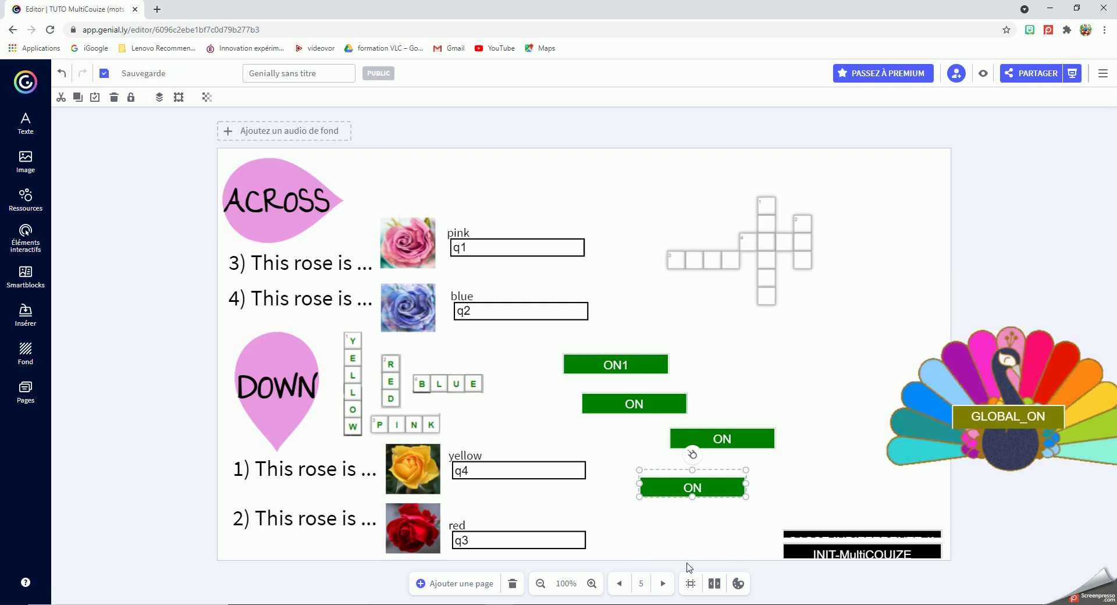
left_click(663, 583)
left_click(620, 585)
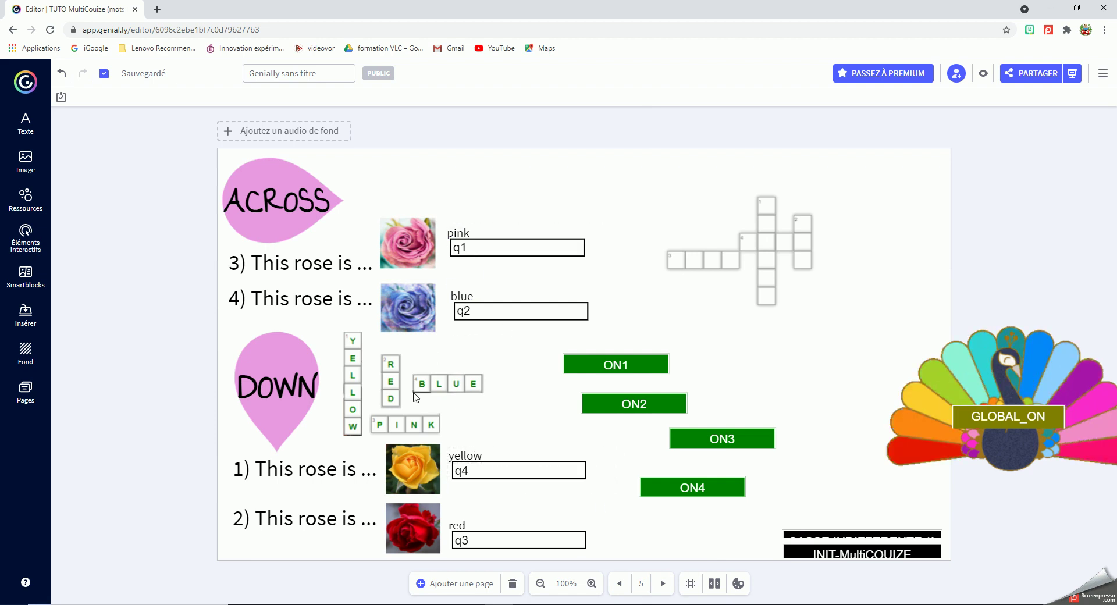
Group the PINK tiles with the ON1 block and place the tiles on the crossword's 3 across squares
left_click_drag(396, 423, 634, 336)
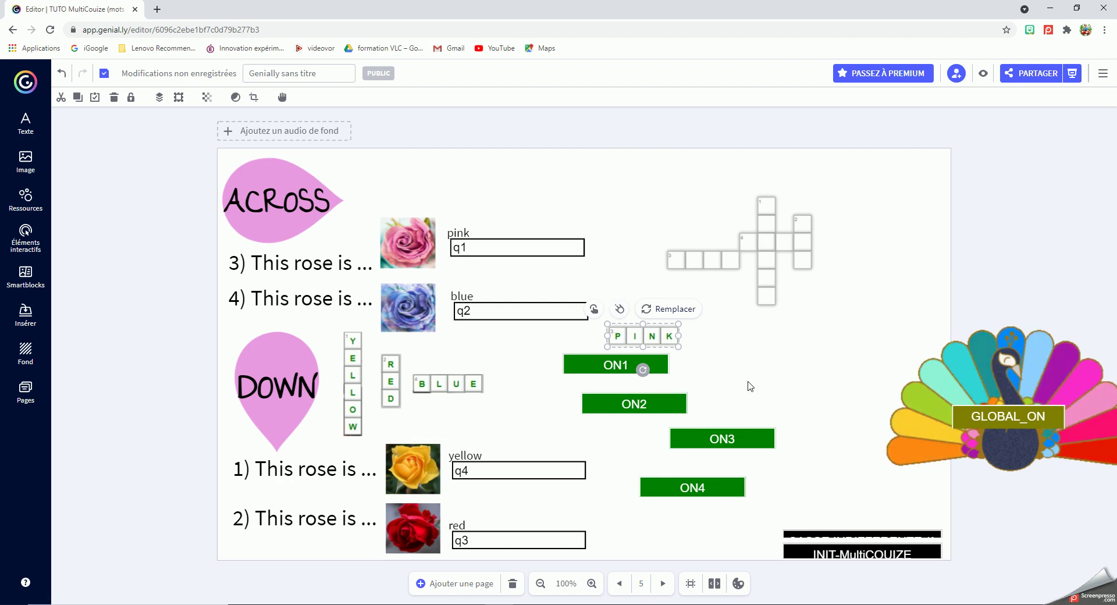
left_click_drag(736, 377, 560, 323)
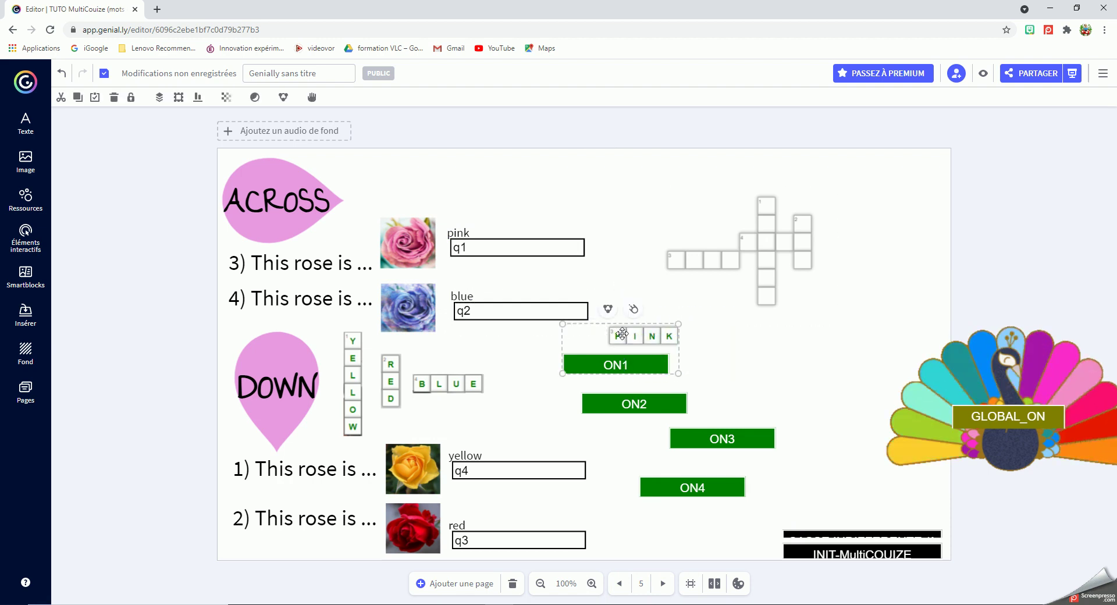
left_click(609, 310)
left_click_drag(629, 344, 688, 269)
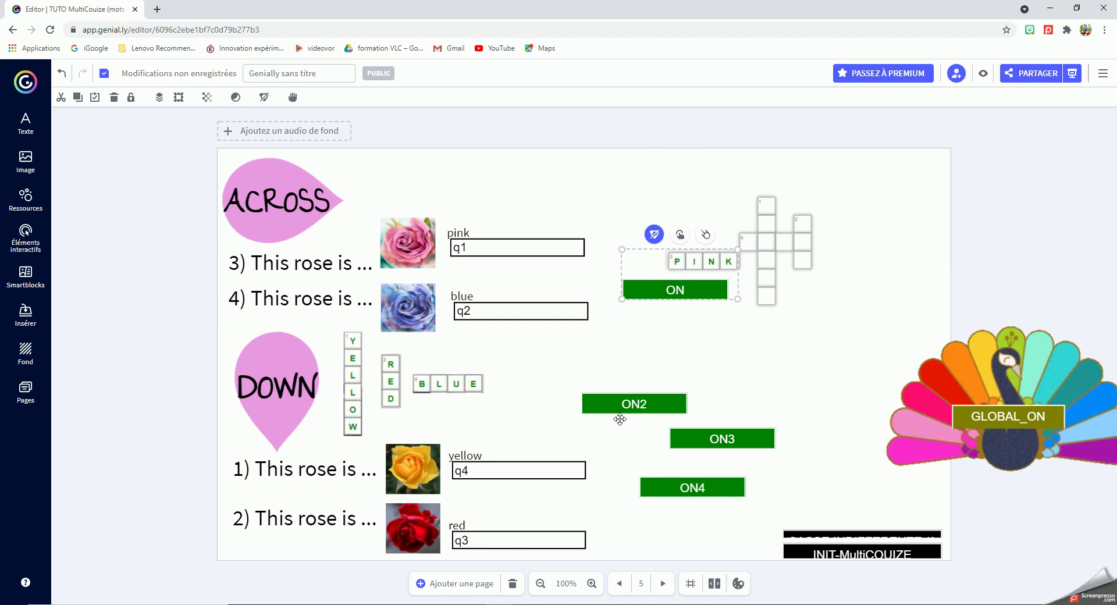
Group the BLUE tiles with the ON2 block and place the tiles on the crossword's 4 across squares
left_click_drag(463, 383, 595, 377)
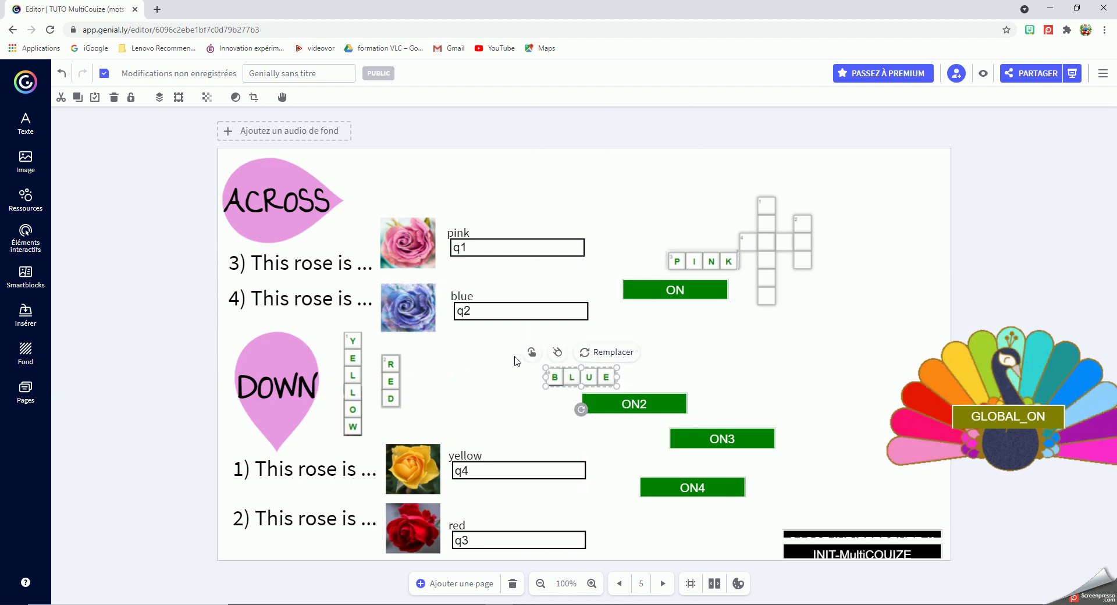
left_click_drag(491, 361, 618, 423)
left_click(604, 352)
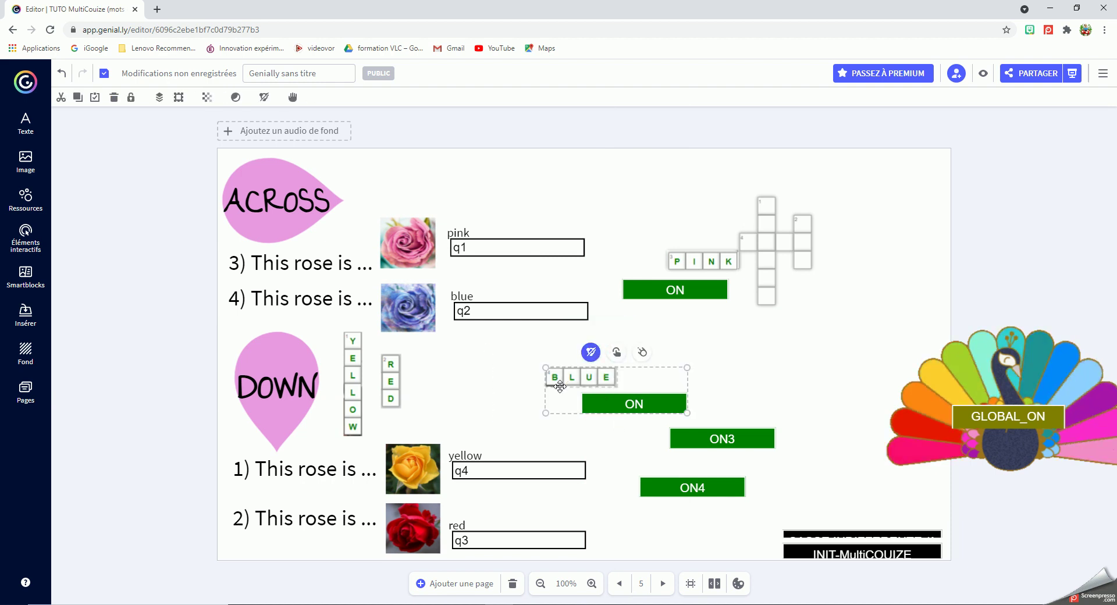
left_click_drag(569, 387, 763, 252)
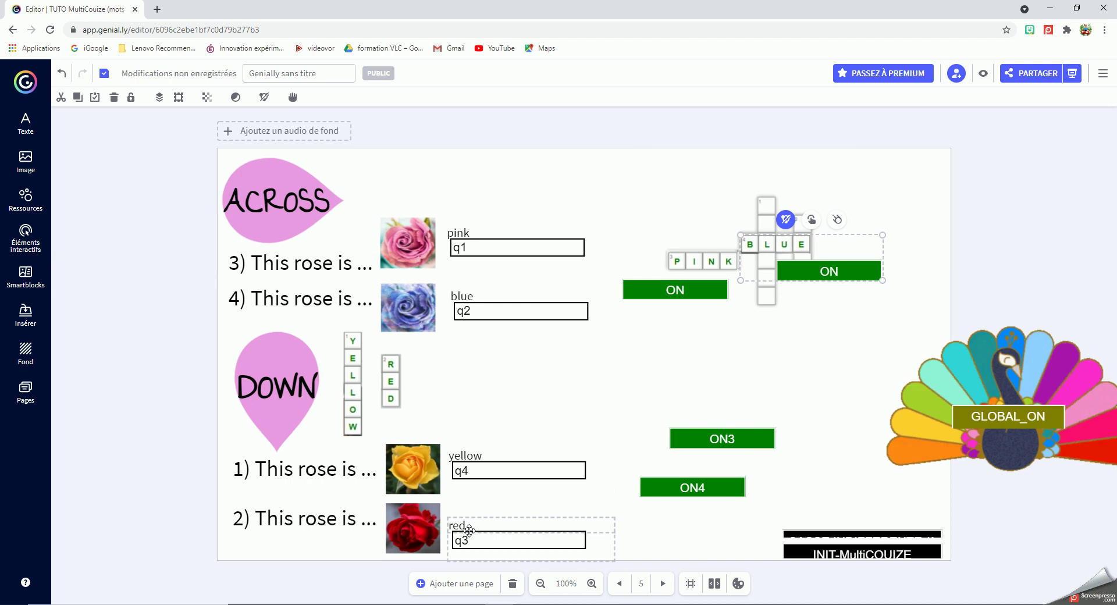
Group the RED tiles with the ON3 block and place the tiles on the crossword's 2 down squares
left_click_drag(396, 377, 666, 391)
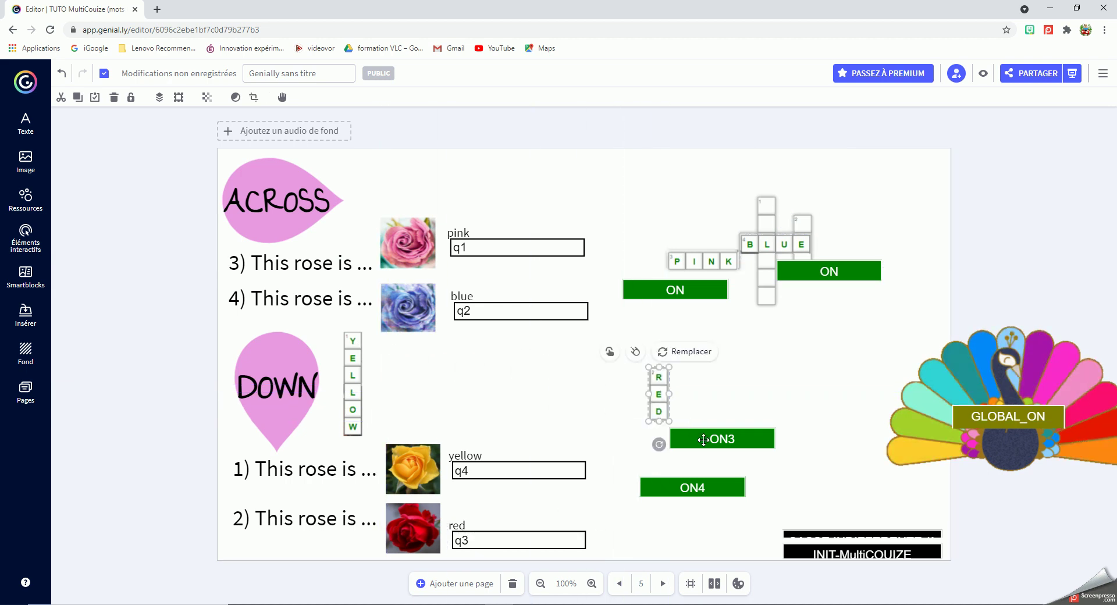
left_click_drag(735, 460, 797, 262)
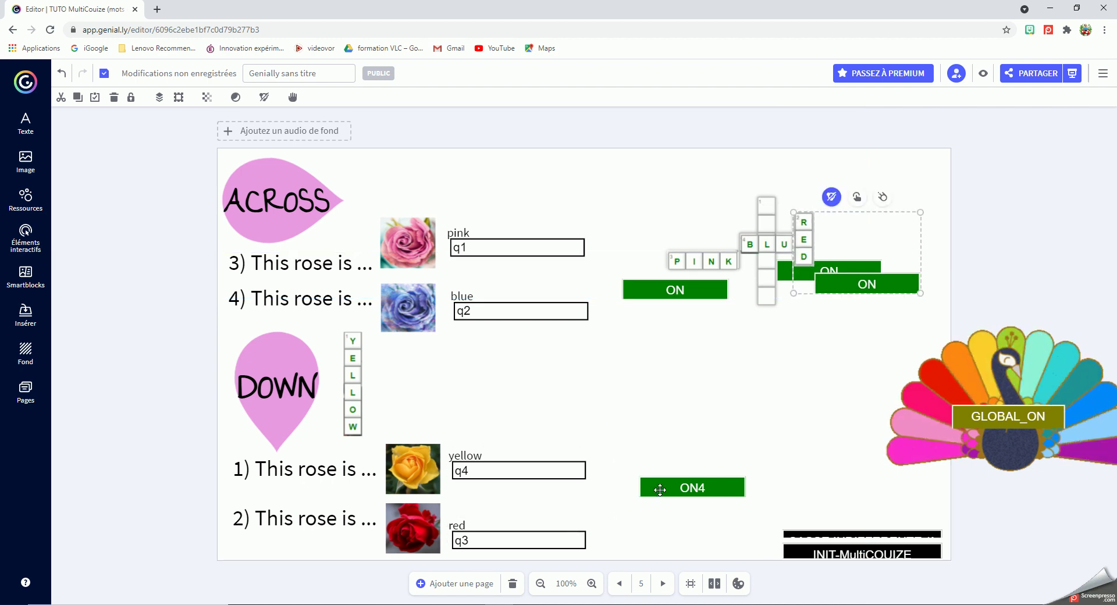
Group the YELLOW tiles with the ON4 block and place the tiles on the crossword's 1 down squares
left_click_drag(661, 485, 665, 430)
left_click_drag(359, 384, 621, 417)
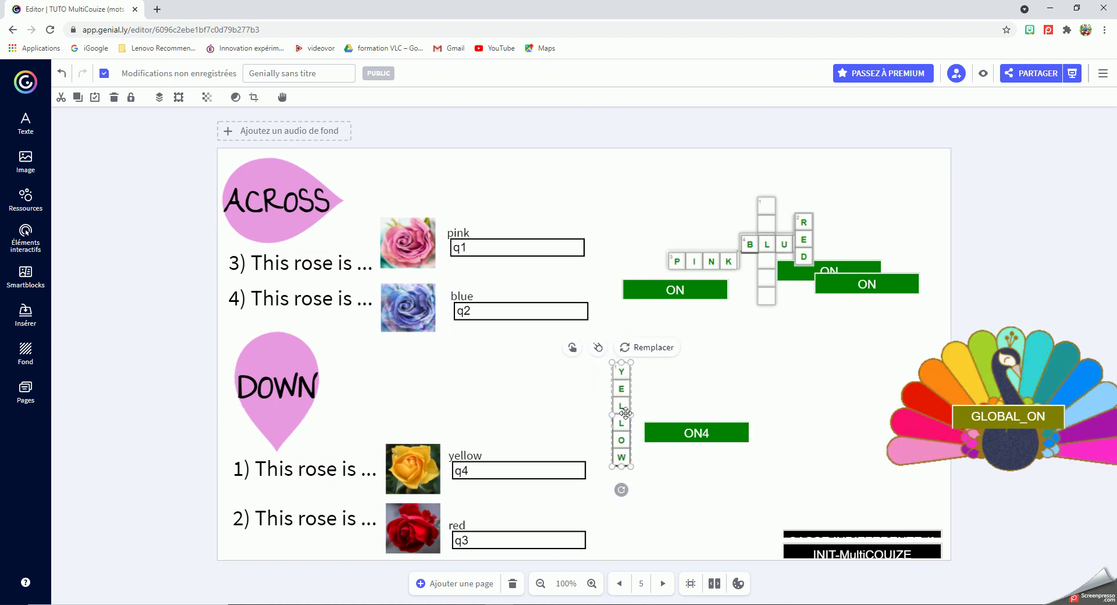
left_click_drag(543, 370, 715, 447)
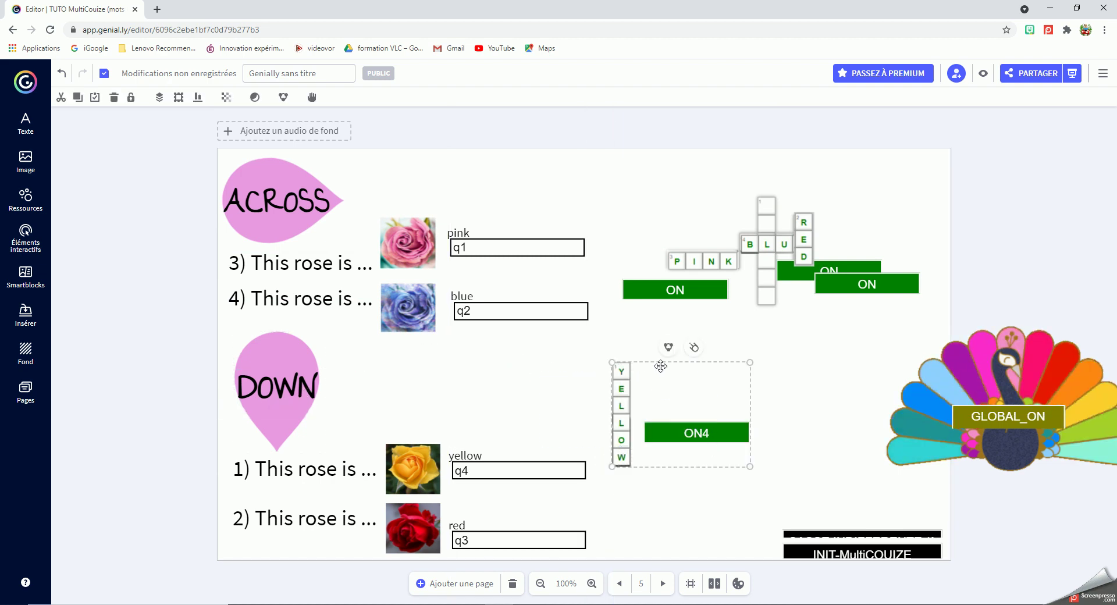
left_click(668, 347)
left_click_drag(616, 429, 759, 263)
Move the GLOBAL_ON peacock group over the crossword and bring it to the front
left_click_drag(1016, 402, 785, 277)
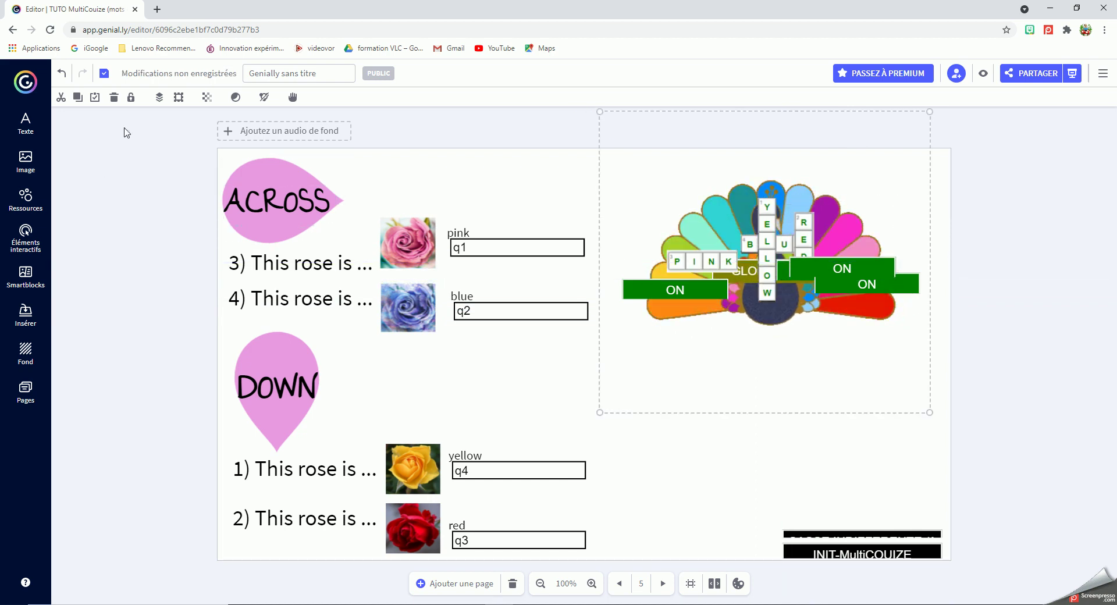
left_click(159, 97)
left_click(158, 121)
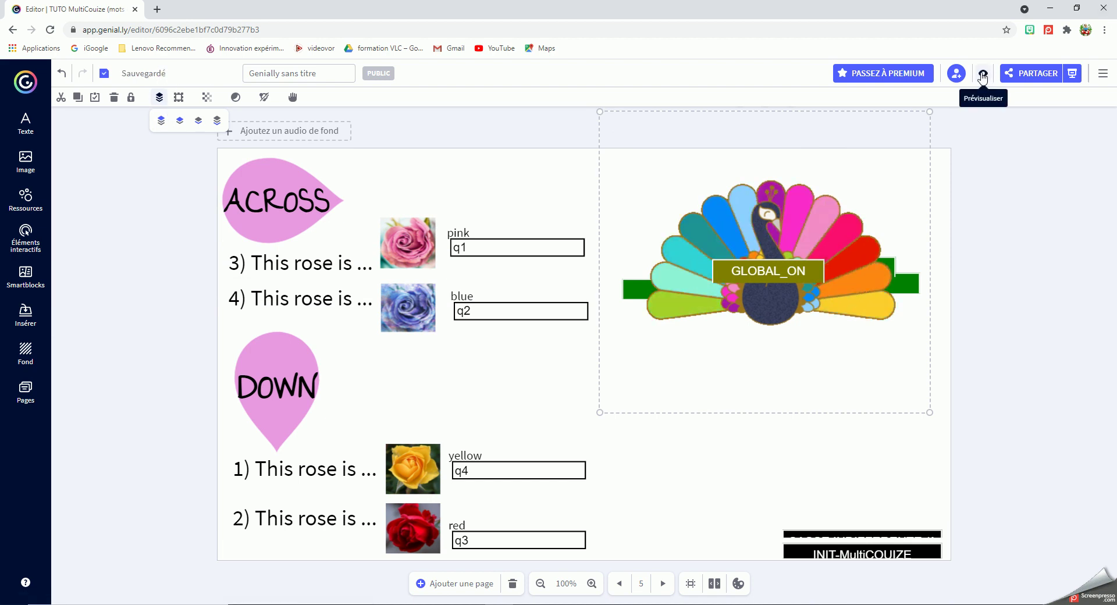
Preview the page and test the crossword by answering "pink", "blue", "yellow" and "red" in the matching fields
left_click(982, 74)
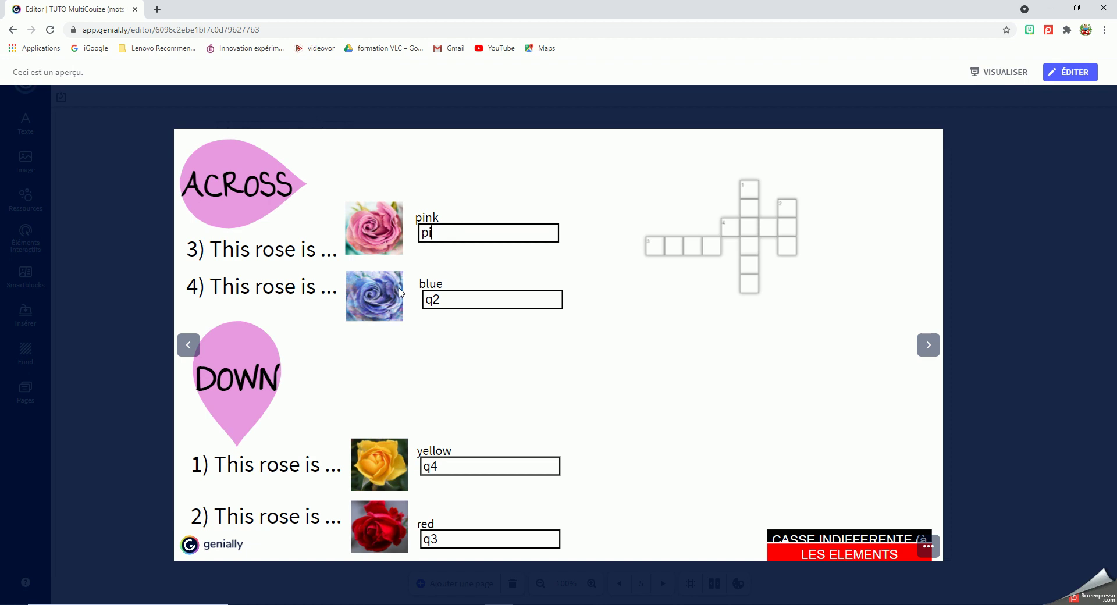
type("k")
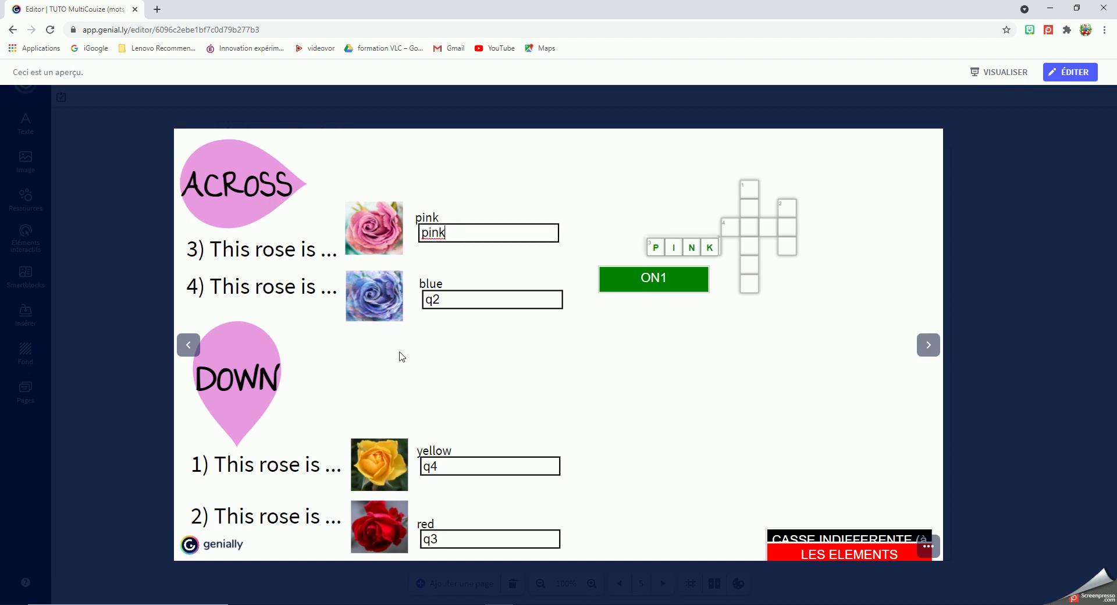
left_click(443, 305)
type("blue")
left_click(470, 461)
type("yellow")
left_click(443, 539)
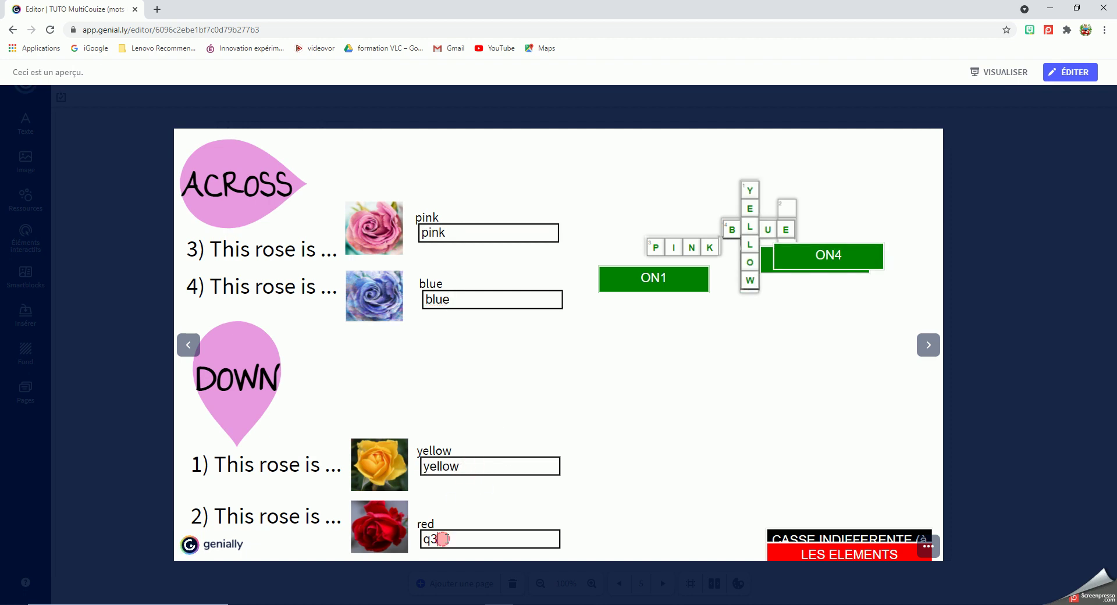
type("red")
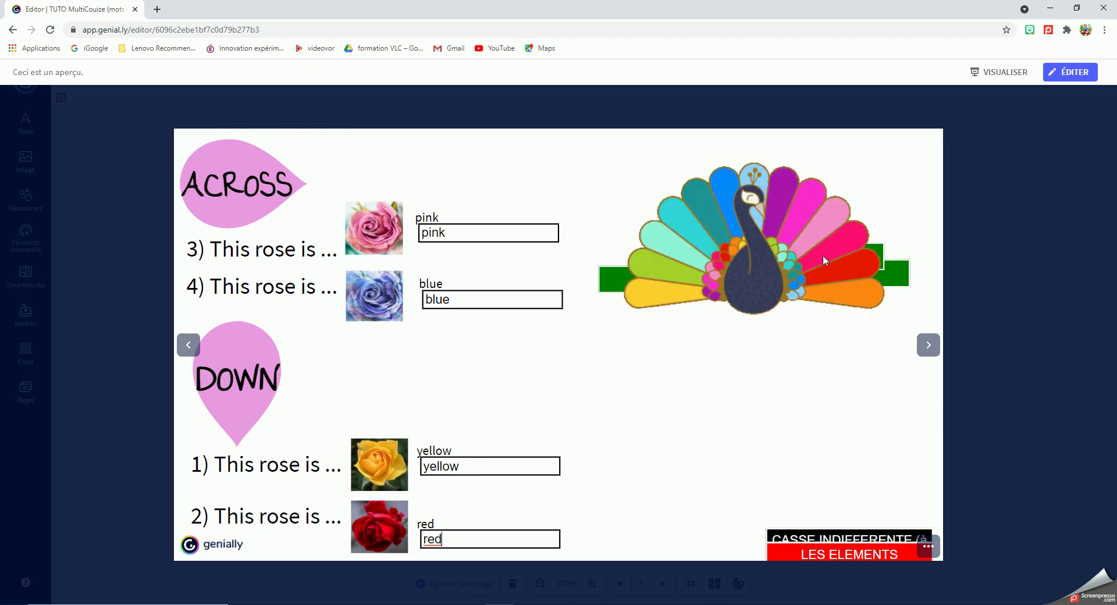
double_click(744, 232)
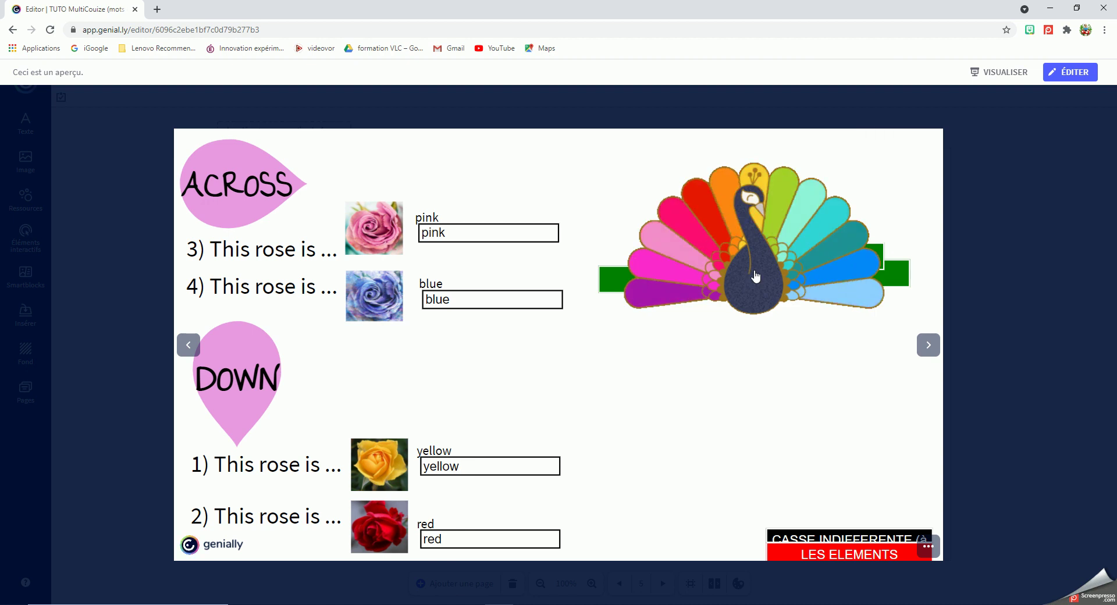
left_click(586, 358)
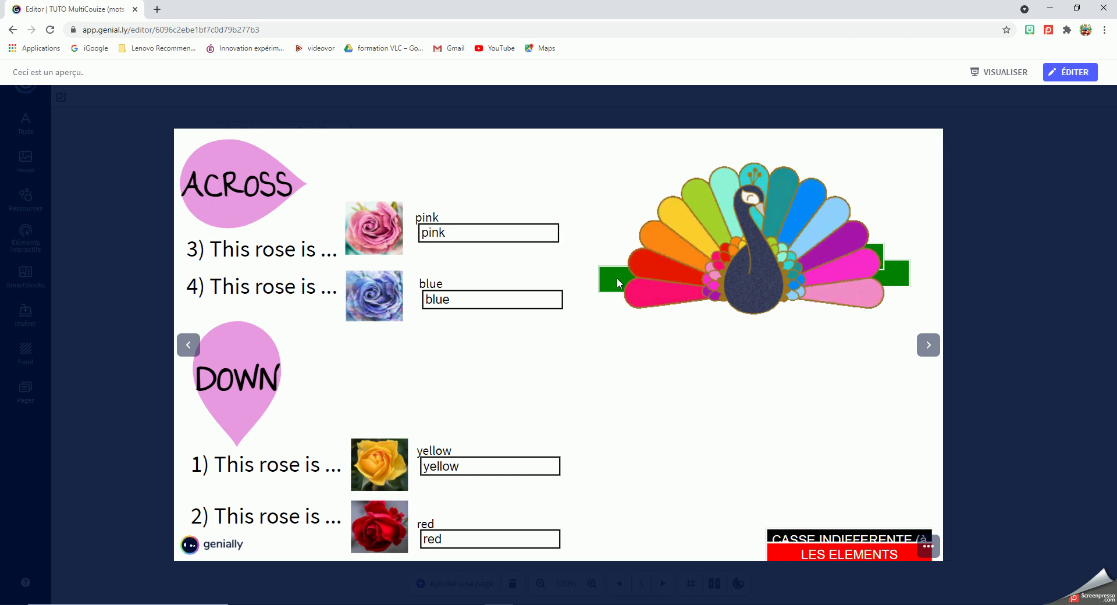
Return to editing and select the answer word "pink" above the q1 field
left_click(1070, 72)
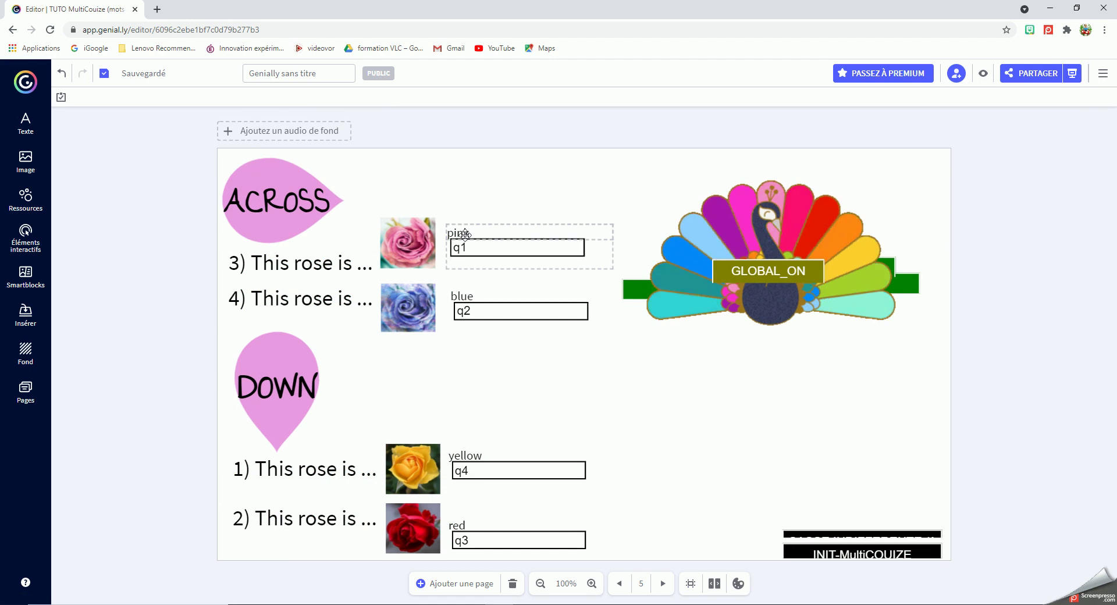
left_click(470, 233)
left_click_drag(472, 234, 447, 233)
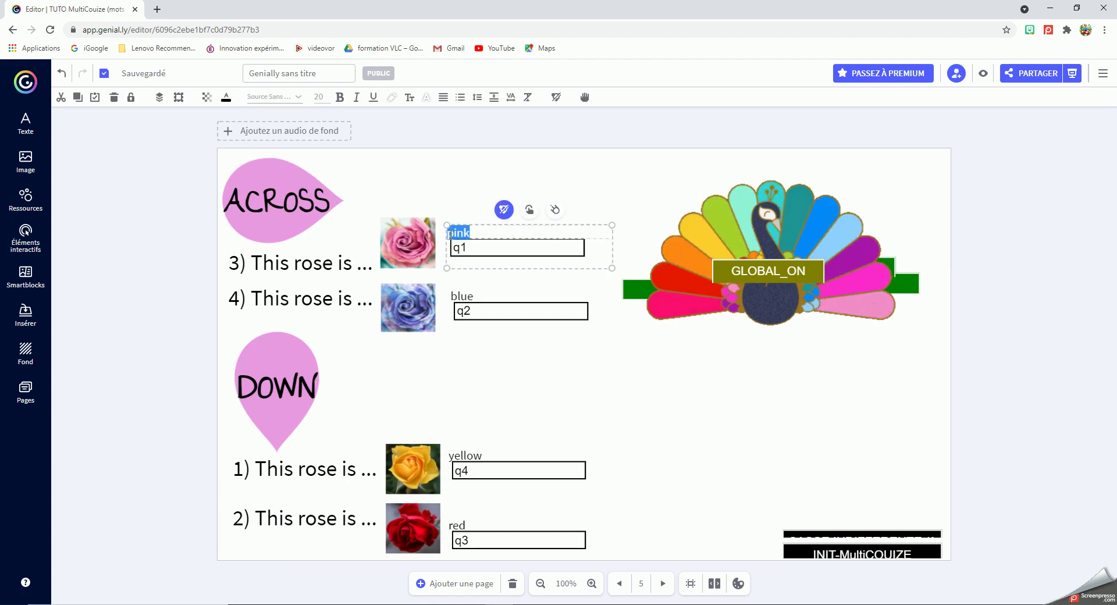
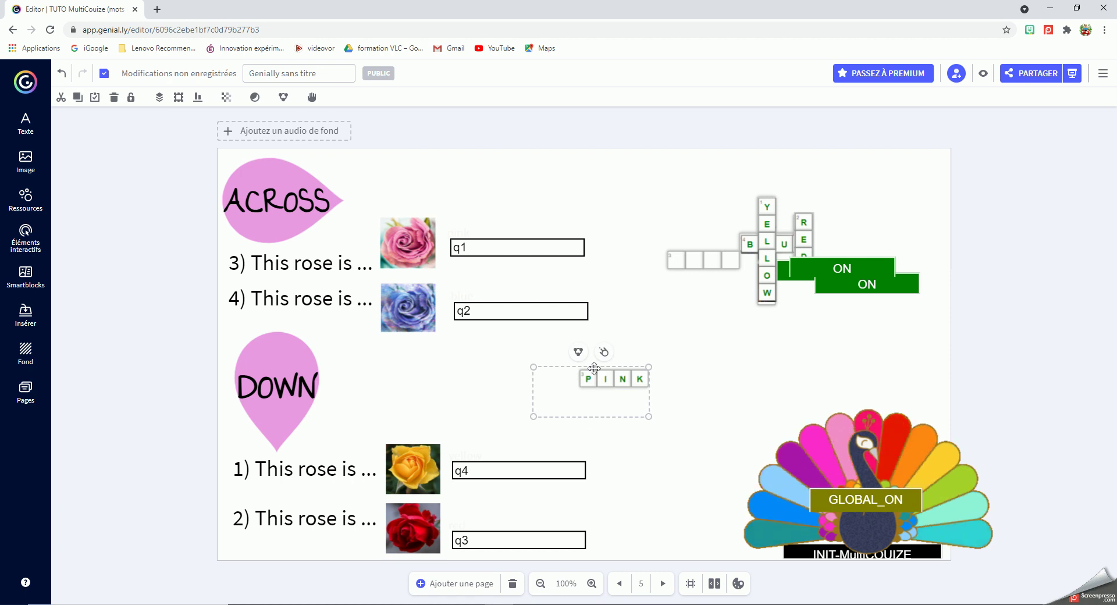
Group the PINK tiles with their transparent ON block and place them on the crossword's 3 across squares
left_click(597, 374)
left_click_drag(638, 373, 687, 259)
Move the YELLOW group off the crossword, ungroup it and make its ON block fully transparent
left_click_drag(778, 257, 652, 432)
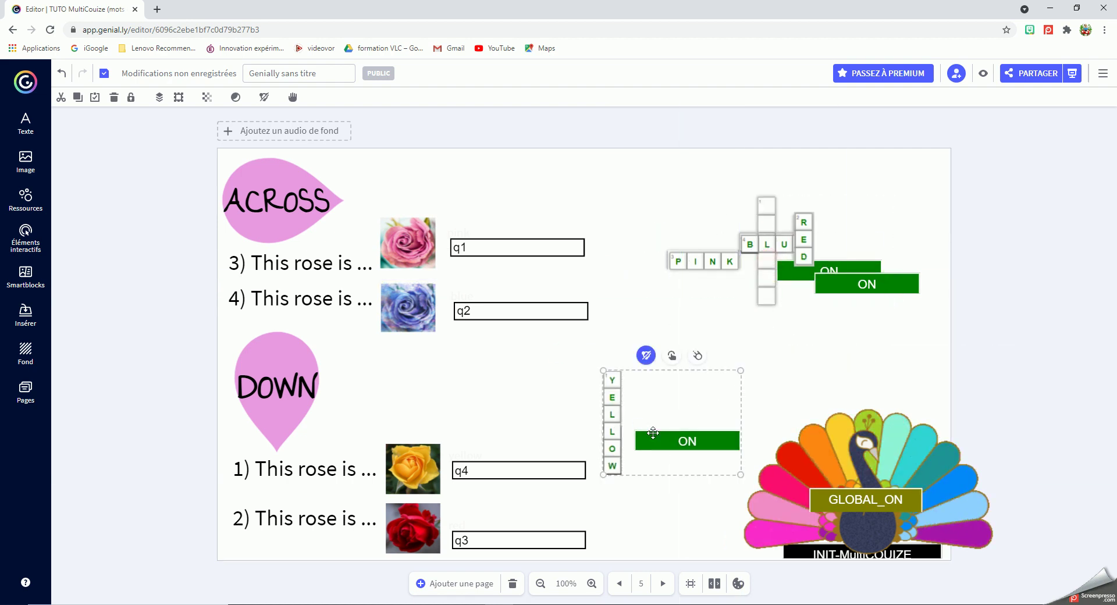
left_click(646, 355)
left_click(681, 441)
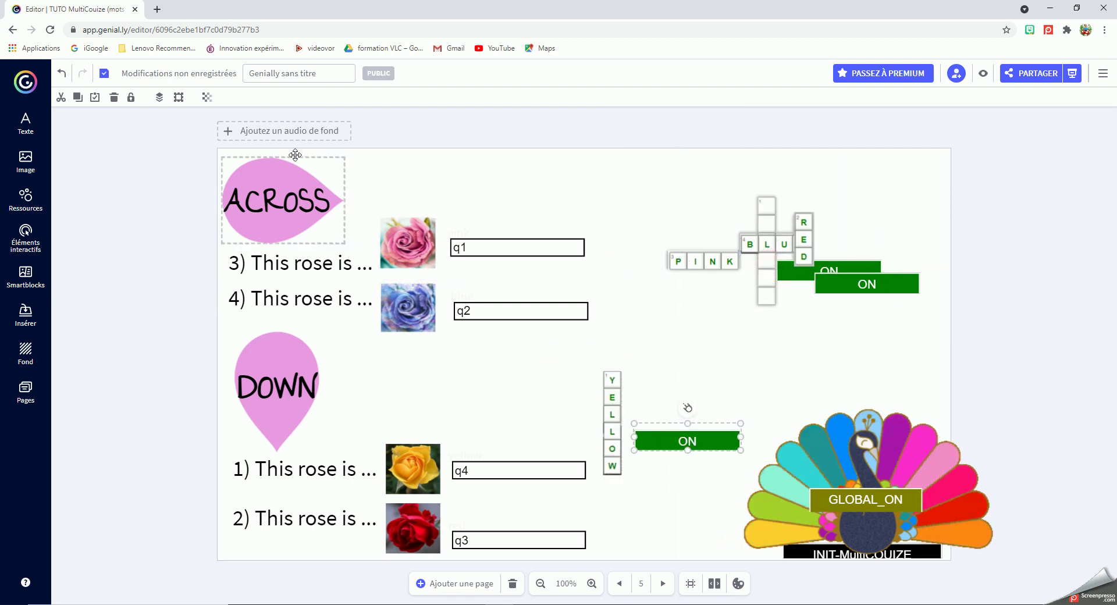
left_click(207, 97)
left_click_drag(256, 119, 185, 132)
Regroup the YELLOW tiles with their transparent ON block and place them on the crossword's 1 down squares
left_click_drag(539, 377, 694, 442)
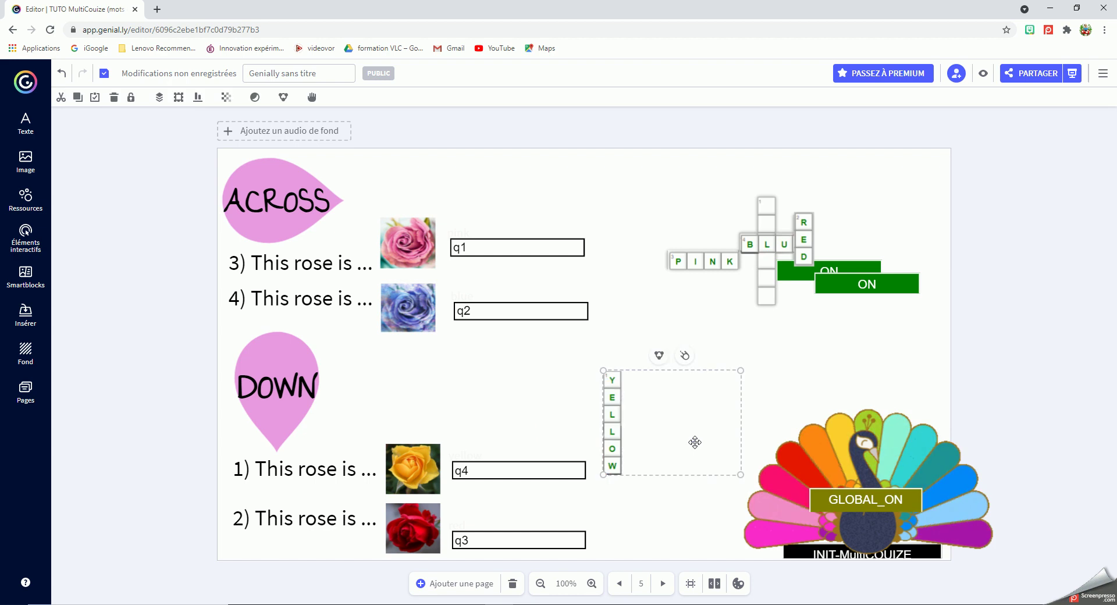
left_click(659, 355)
left_click_drag(616, 438, 626, 378)
Ungroup the BLUE answer below the crossword and make its ON block fully transparent
left_click(661, 353)
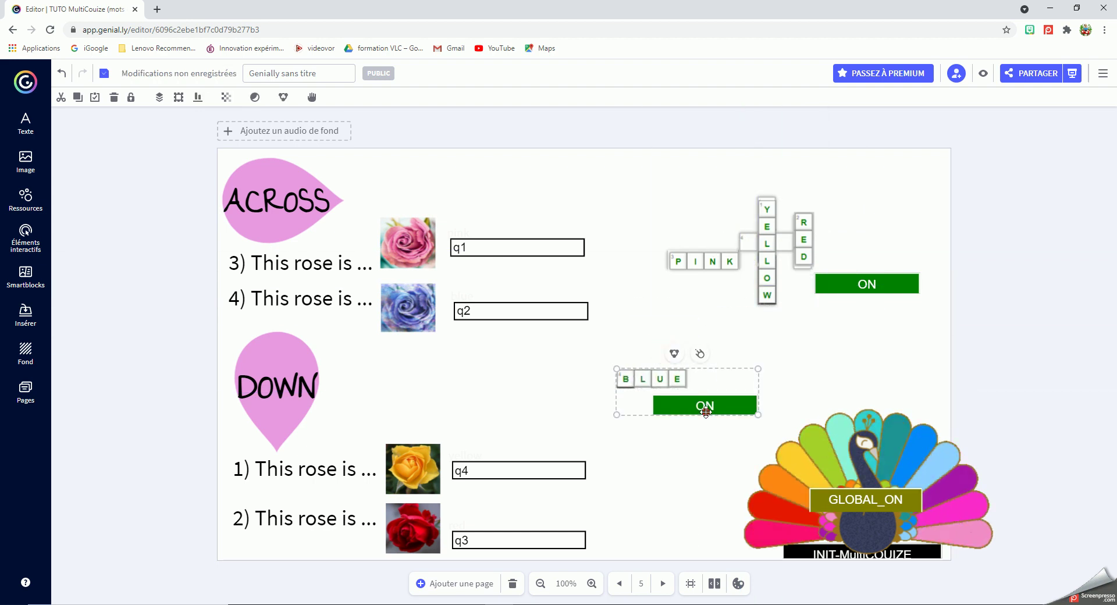
left_click(675, 399)
left_click(207, 97)
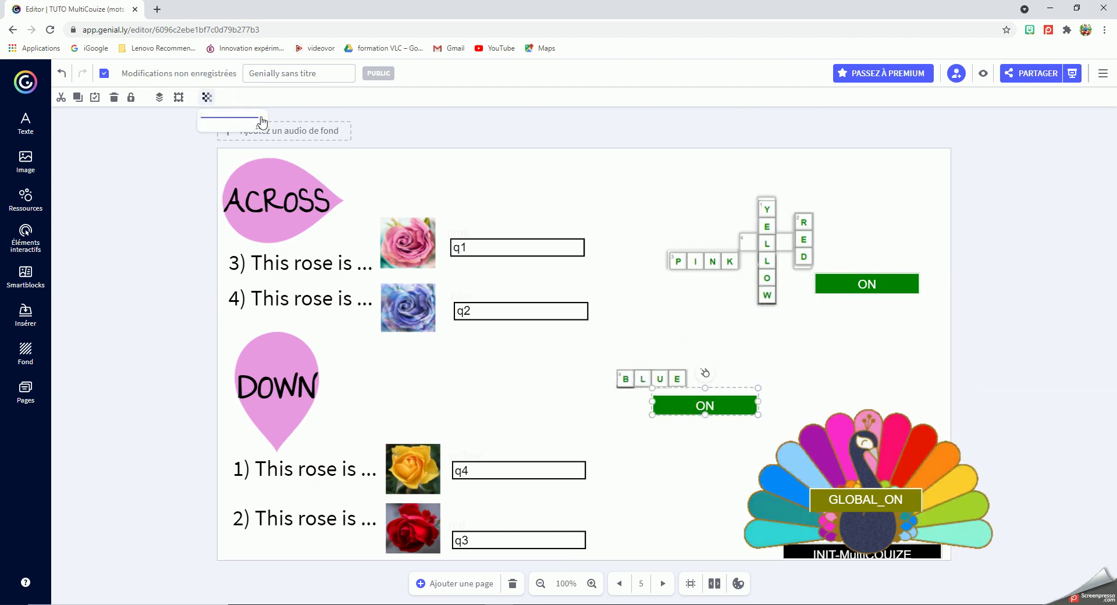
left_click_drag(260, 117, 204, 117)
Move the peacock group to the page's lower-right corner and regroup the BLUE tiles with their transparent ON block below the crossword
left_click_drag(604, 341, 659, 407)
left_click_drag(832, 443, 917, 544)
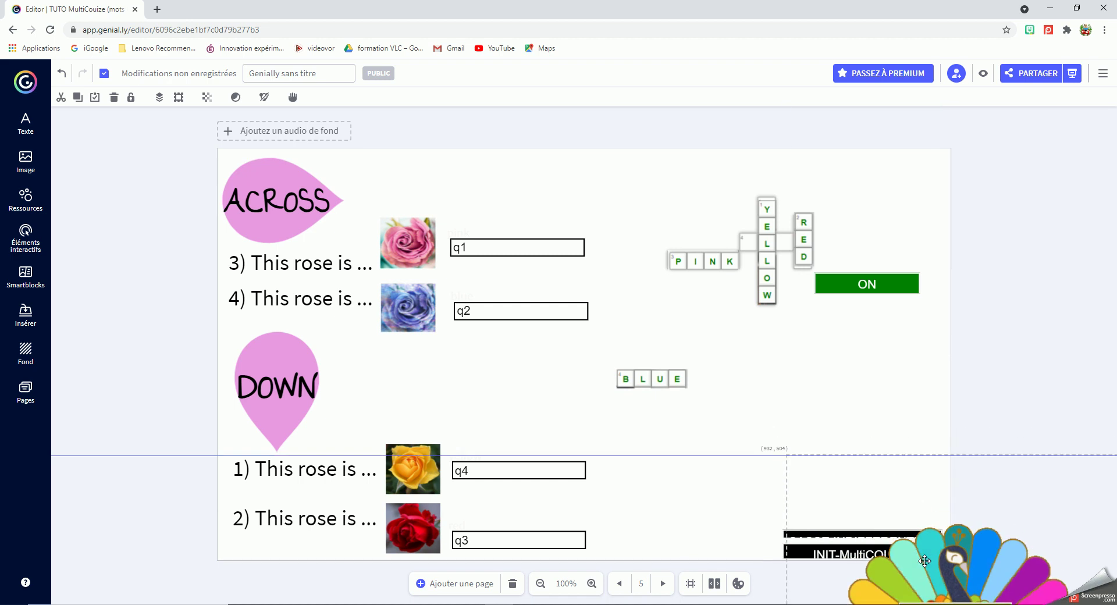
left_click_drag(623, 324, 760, 437)
left_click(673, 354)
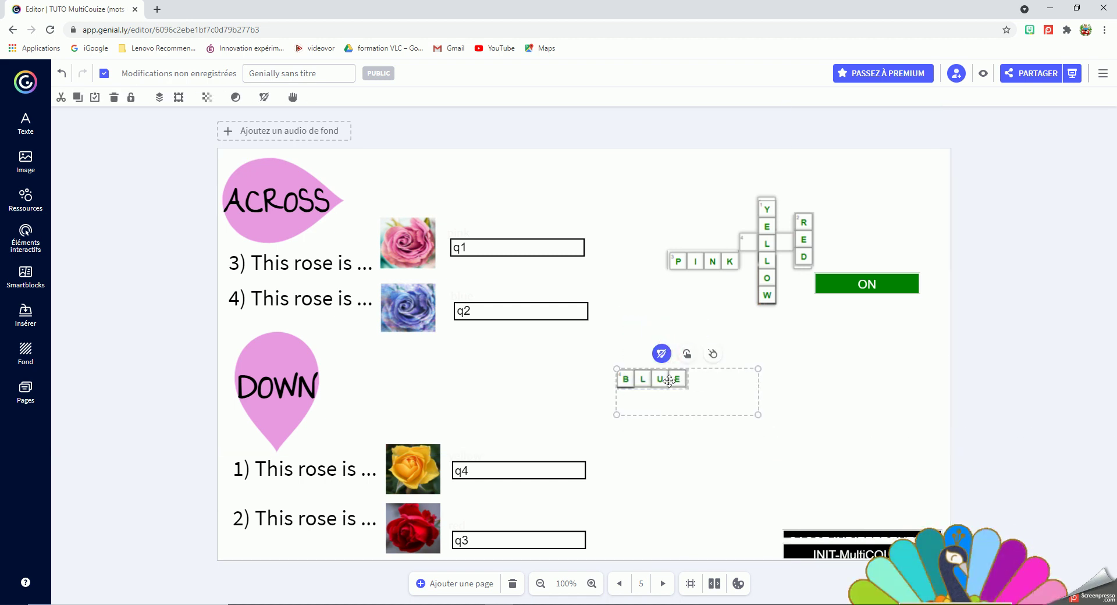
left_click_drag(666, 381, 771, 367)
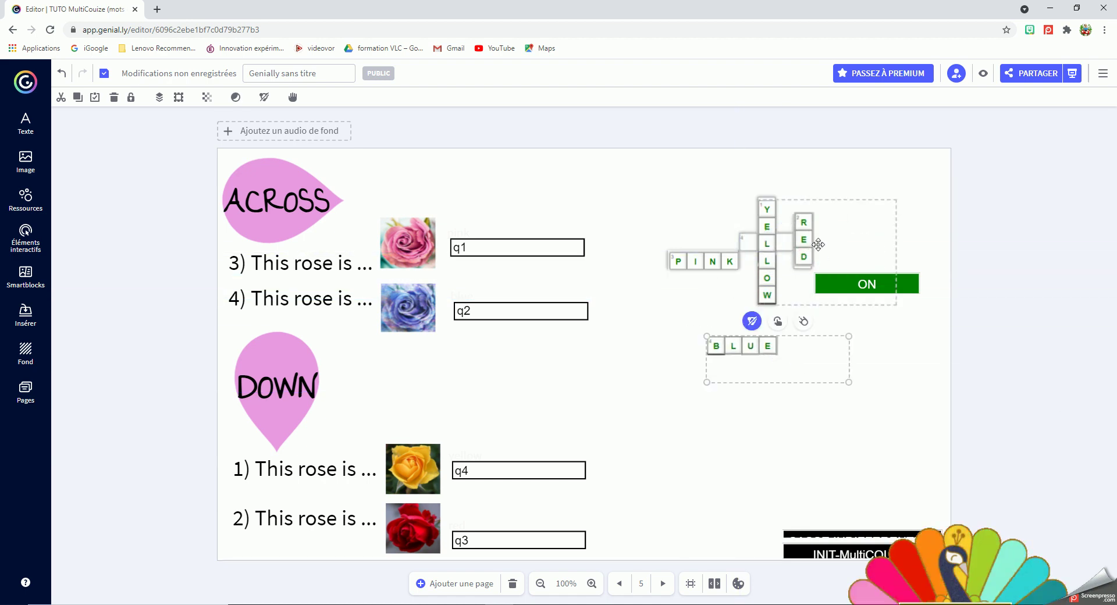
Move the YELLOW group off the crossword and the RED group with its ON block to the empty area below
left_click_drag(804, 254, 821, 228)
left_click_drag(772, 286, 668, 328)
left_click_drag(803, 247, 721, 471)
Align the YELLOW, PINK and BLUE groups on the crossword's 1 down, 3 across and 4 across squares
left_click_drag(667, 291, 768, 248)
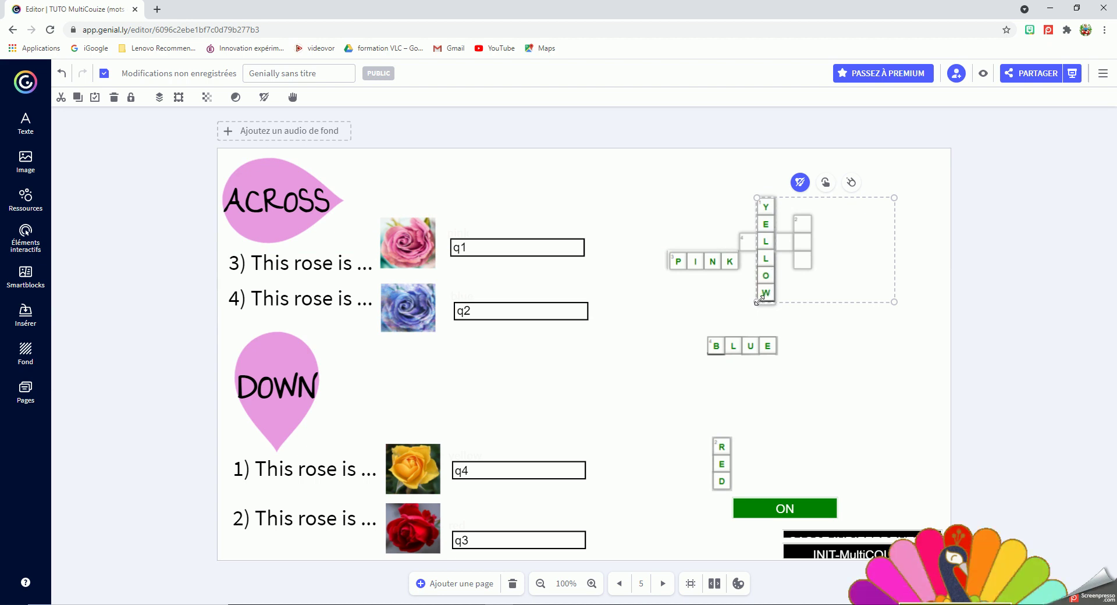
left_click_drag(759, 300, 767, 285)
left_click_drag(702, 265, 701, 263)
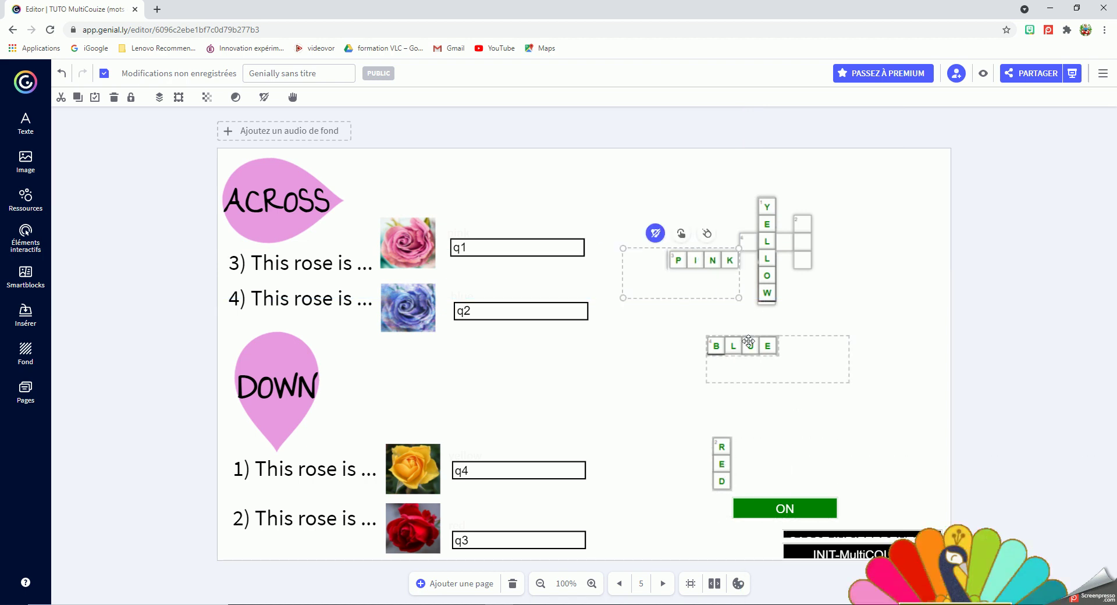
left_click_drag(743, 346, 777, 241)
Move the RED group to the middle of the page, ungroup it and make its ON block fully transparent
left_click_drag(788, 509, 700, 426)
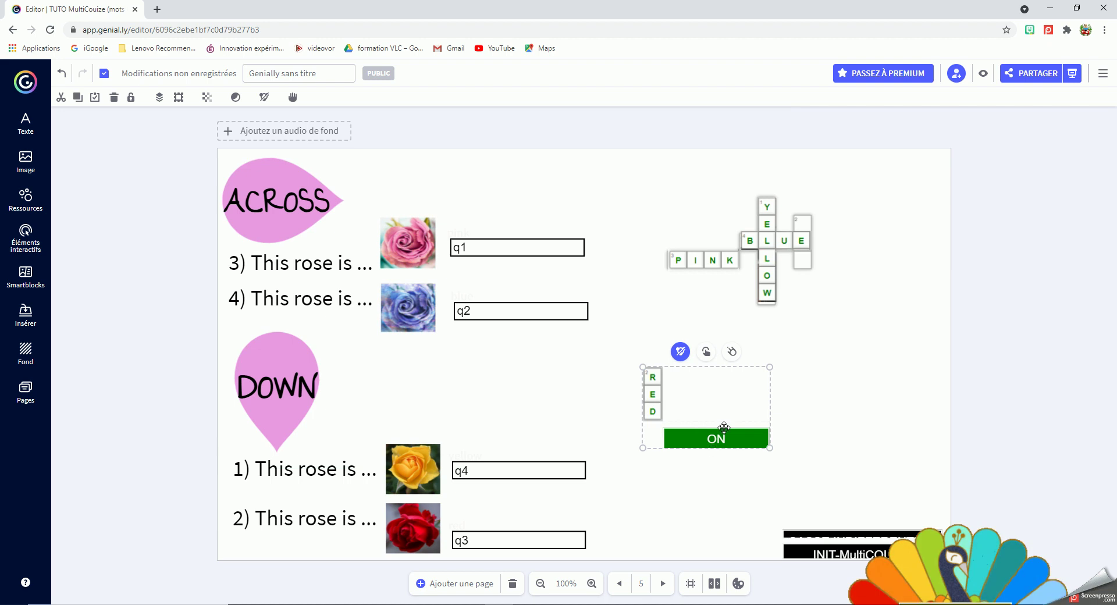
left_click(680, 351)
left_click(734, 441)
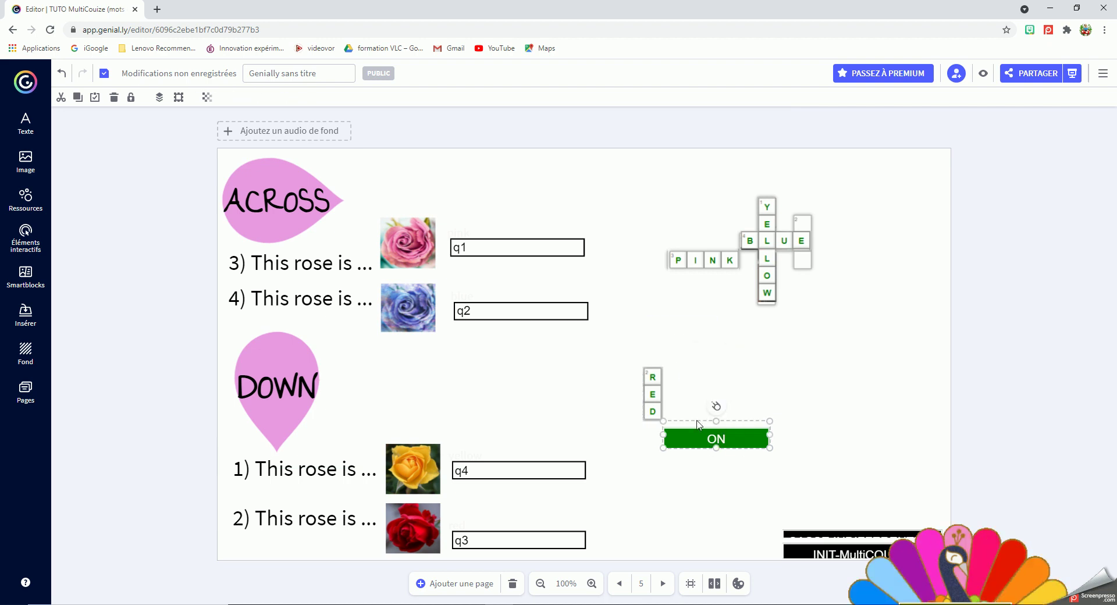
left_click(207, 97)
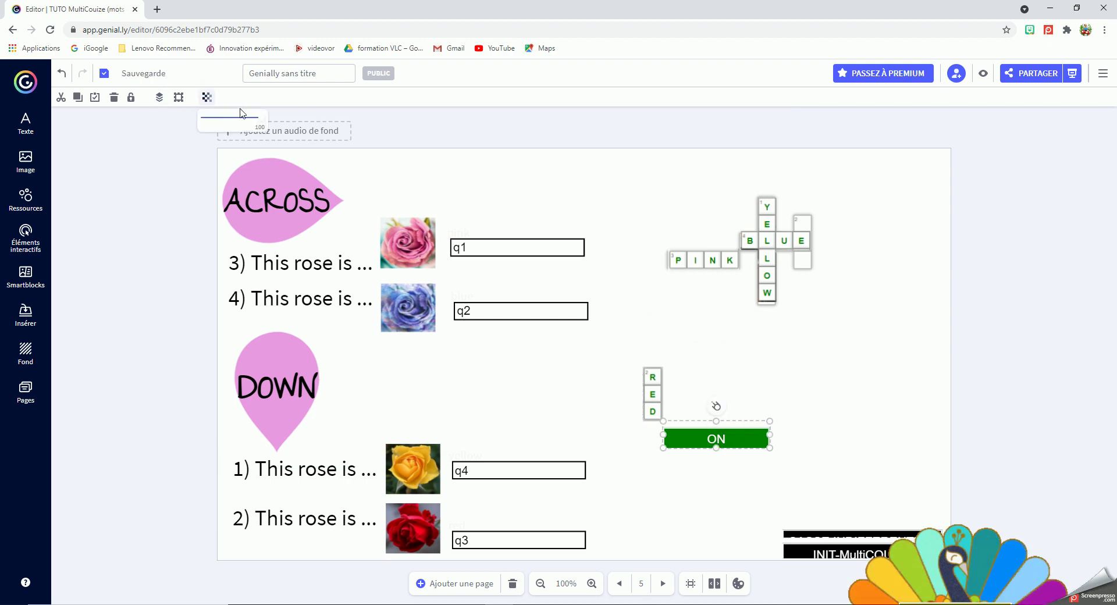
left_click_drag(260, 121, 194, 130)
Regroup the RED tiles with their transparent ON block and place them on the crossword's 2 down squares
left_click_drag(620, 340, 740, 457)
left_click(693, 351)
left_click_drag(653, 403, 754, 239)
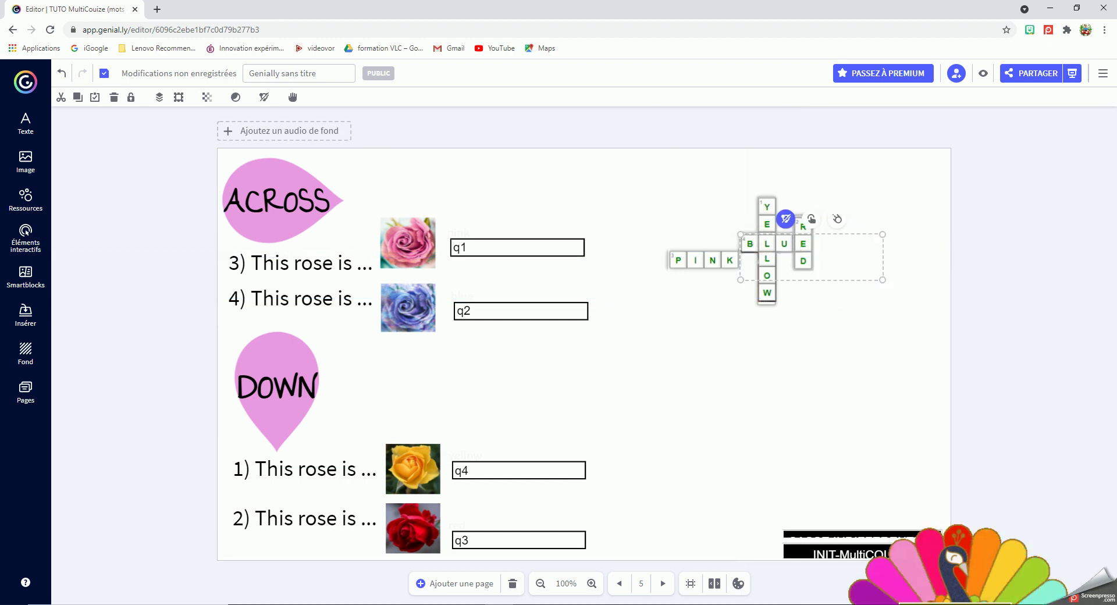
Move the peacock group back over the crossword and shift the INIT-MultiCOUIZE group fully inside the page's lower-right area
left_click_drag(952, 557, 751, 204)
left_click_drag(877, 545, 806, 505)
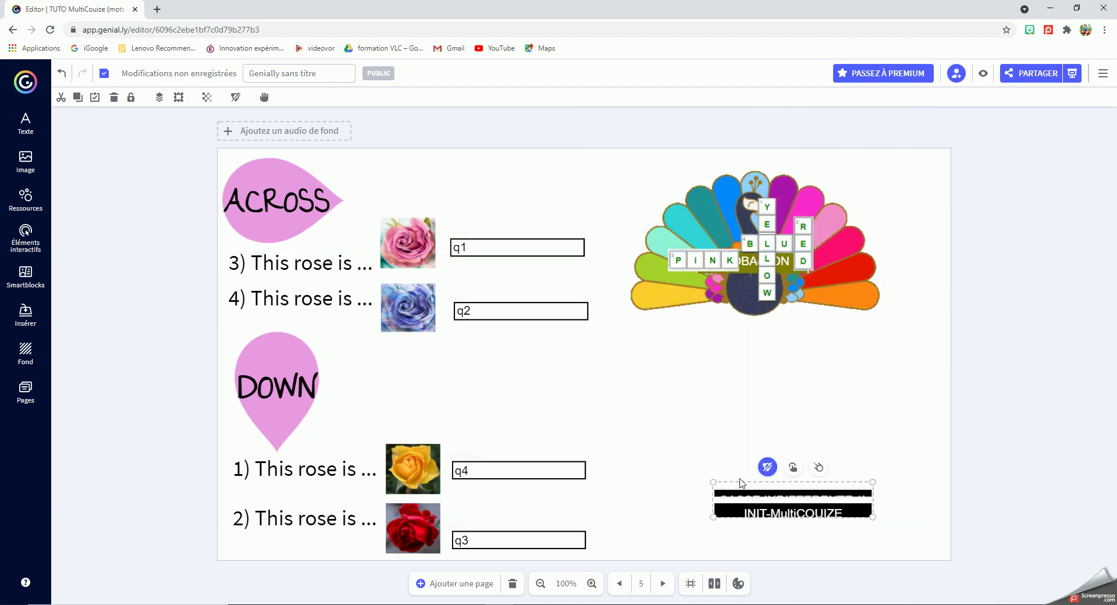
left_click(909, 440)
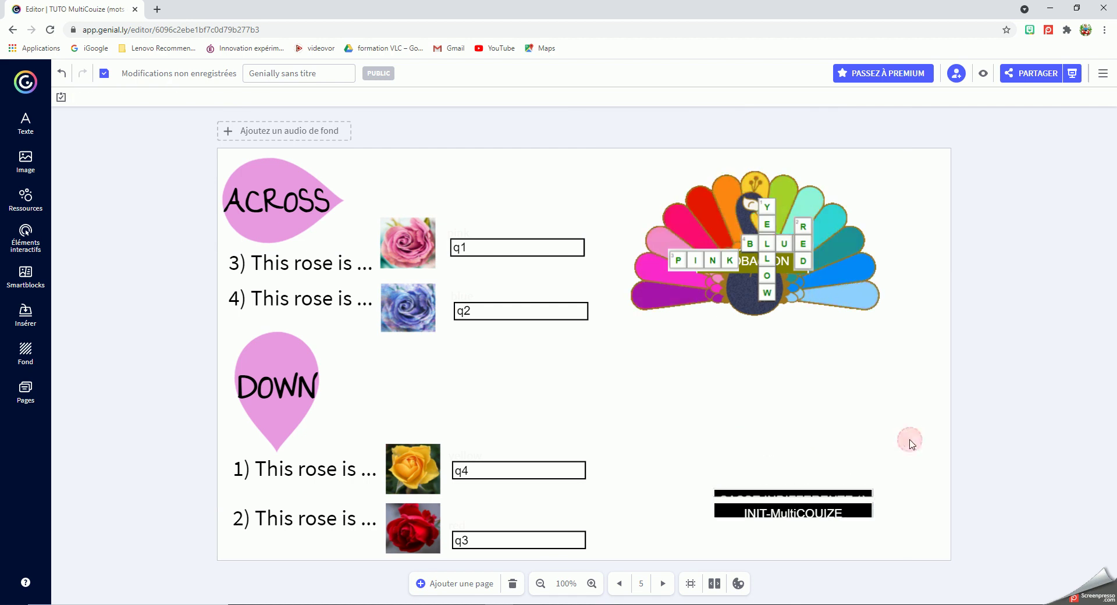
left_click_drag(686, 466, 934, 557)
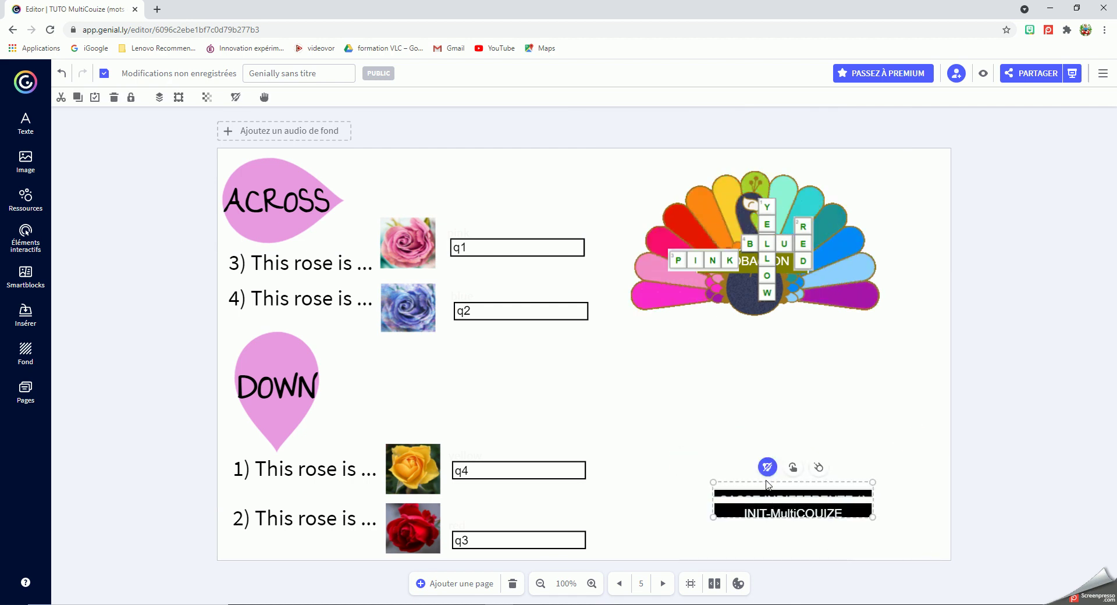
left_click(862, 440)
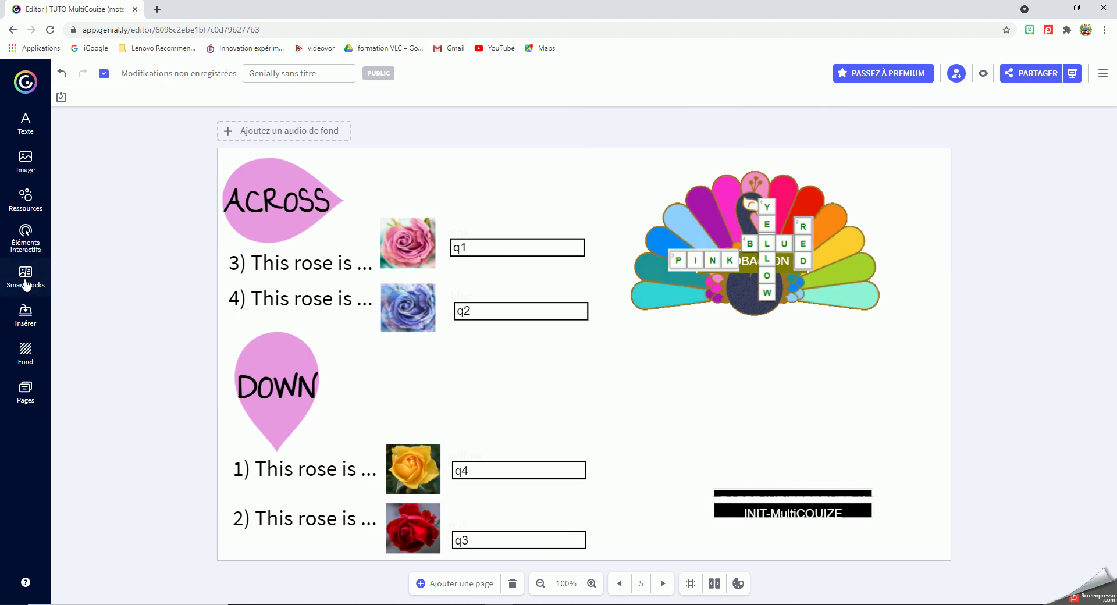
Try to cover the INIT-MultiCOUIZE group with a rectangle coloured #F8F7F7, and delete that rectangle
left_click(24, 201)
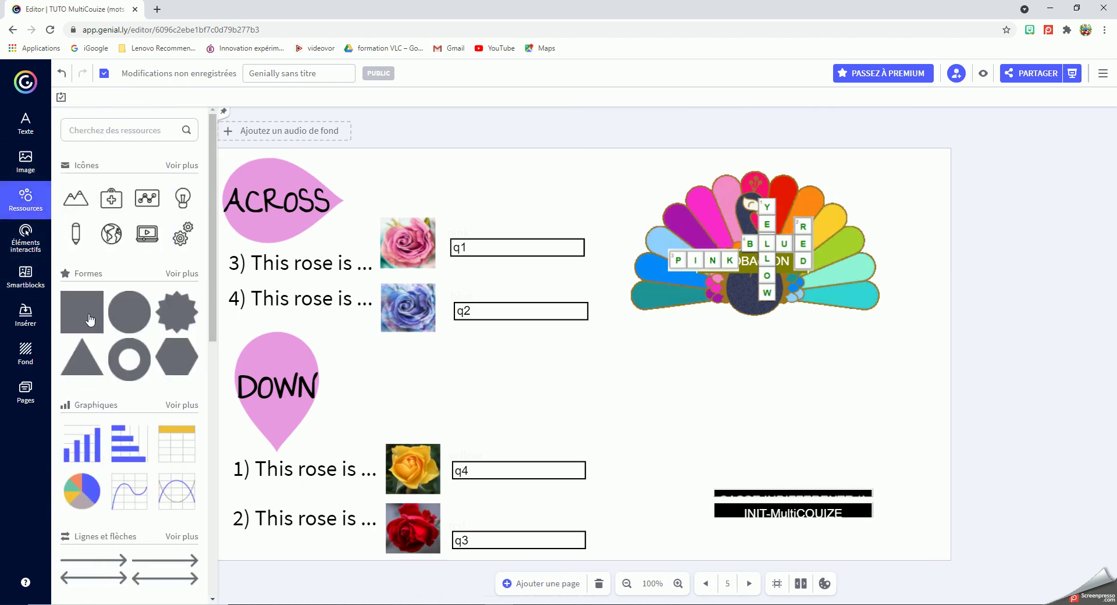
left_click(90, 319)
left_click_drag(592, 373, 894, 482)
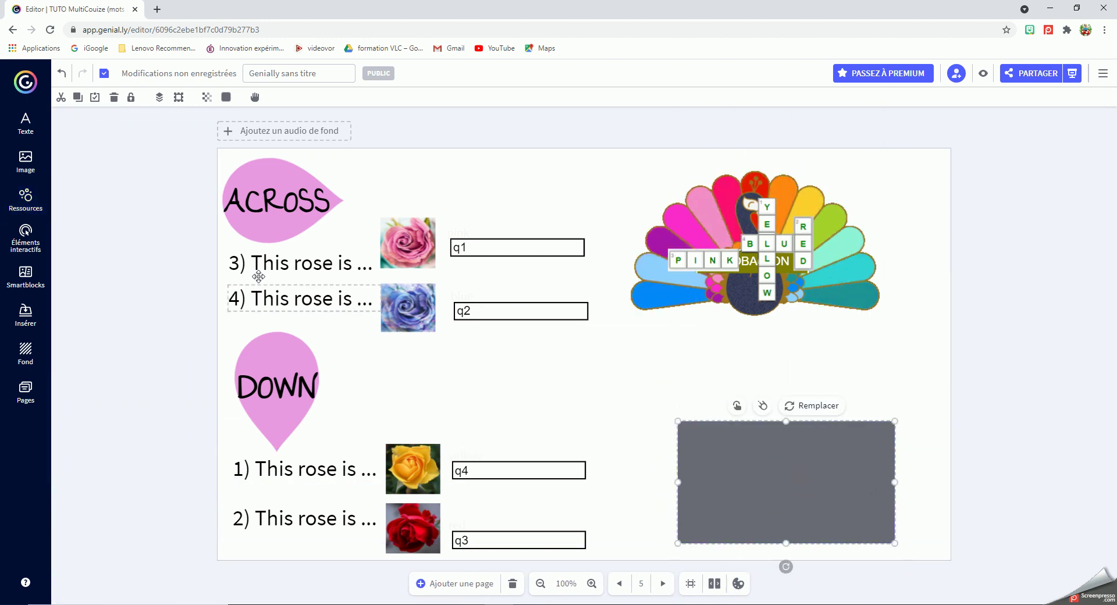
left_click(226, 98)
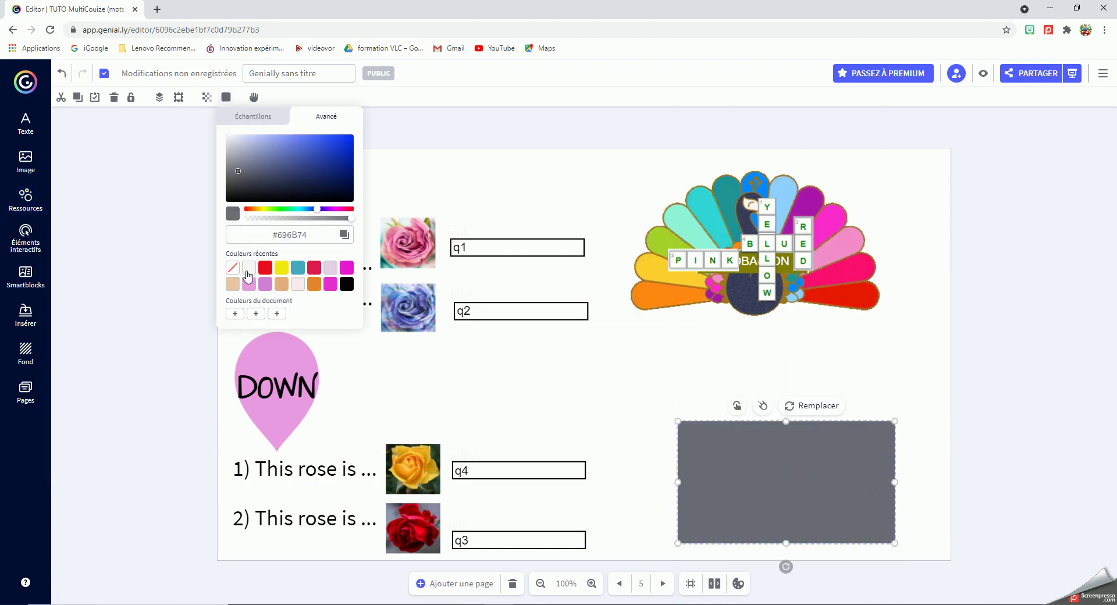
left_click(249, 268)
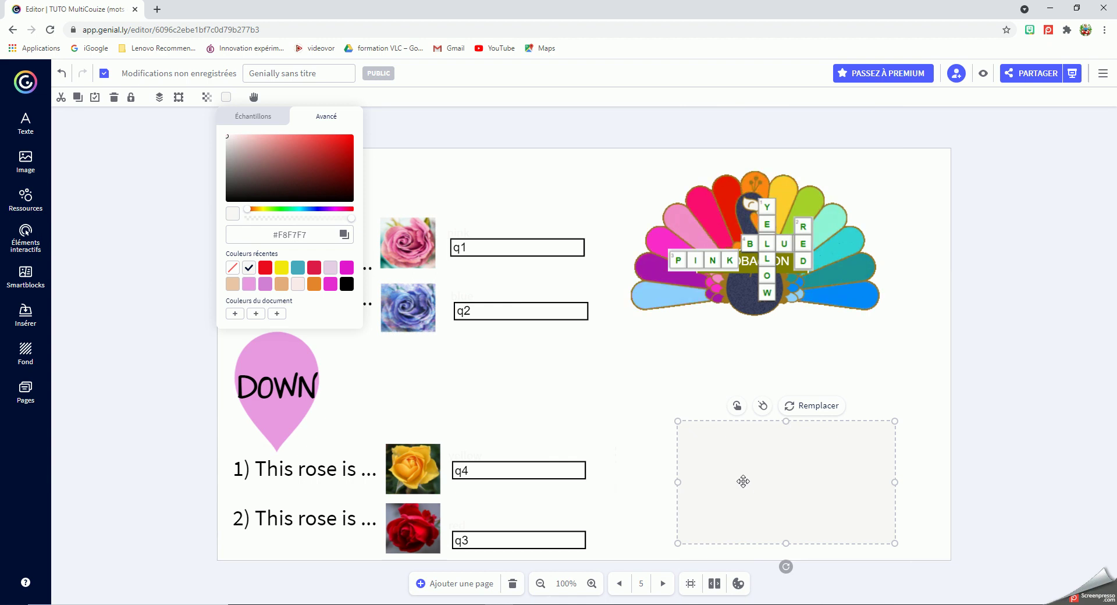
left_click(520, 403)
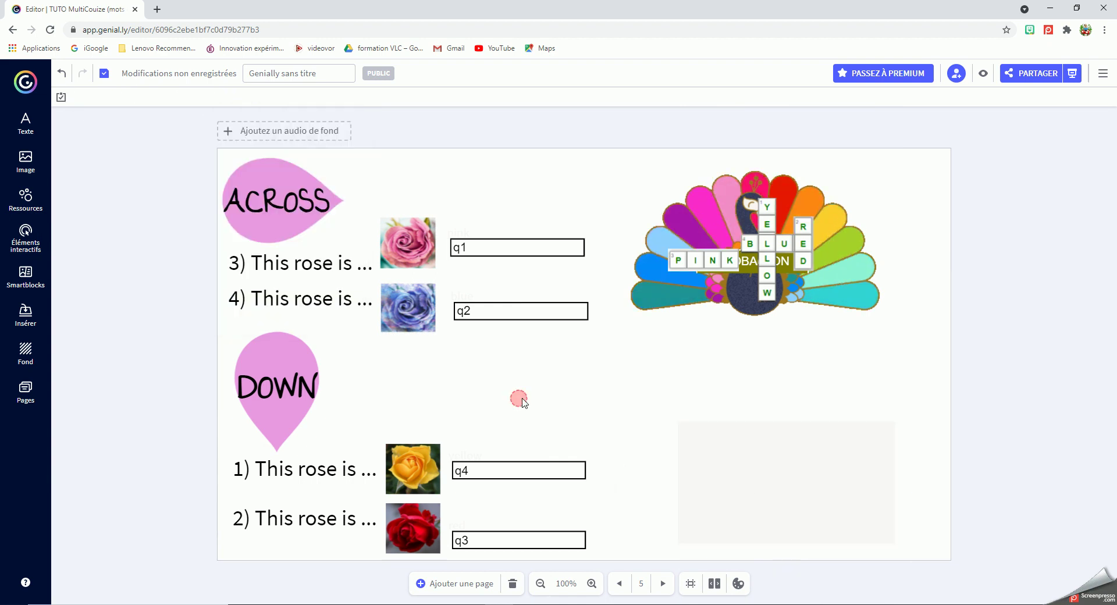
left_click(751, 498)
key("Delete")
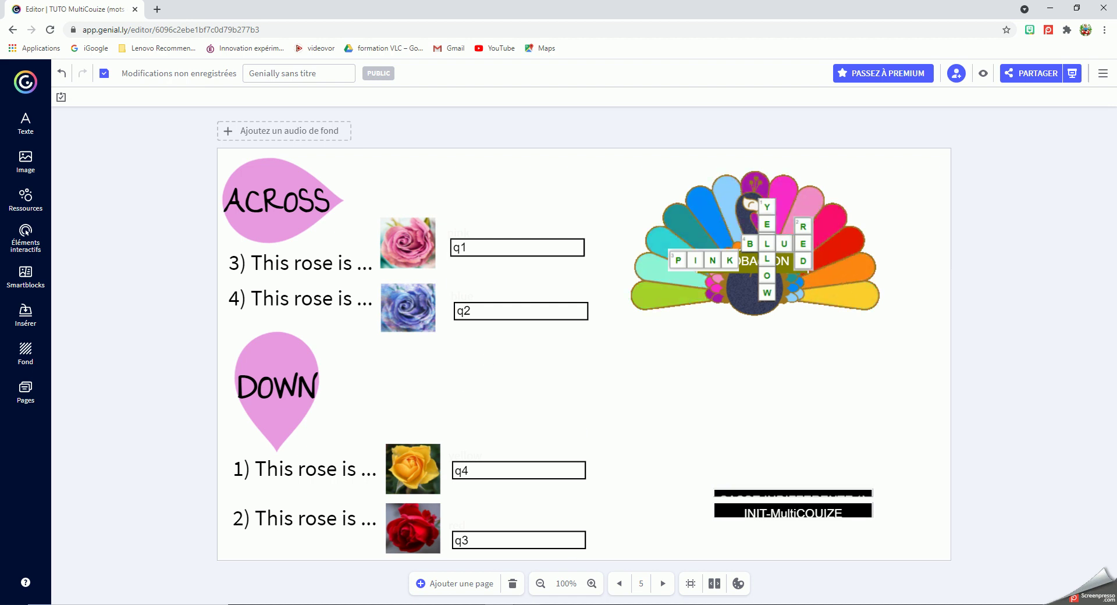
Capture a blank area of the page with the Snipping Tool and paste it over the INIT-MultiCOUIZE group
left_click(527, 604)
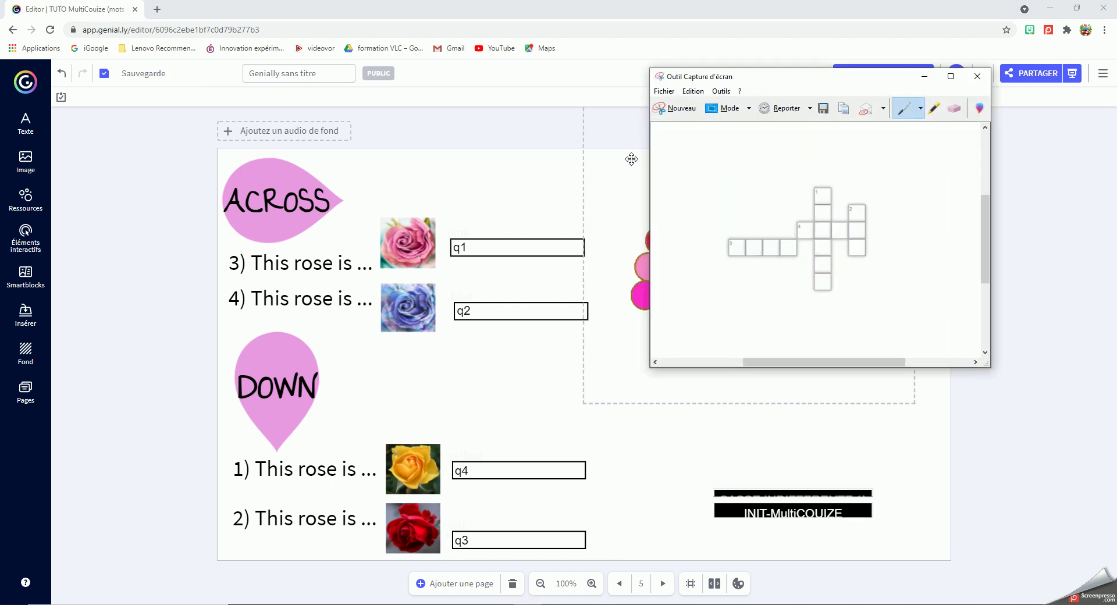
left_click(675, 108)
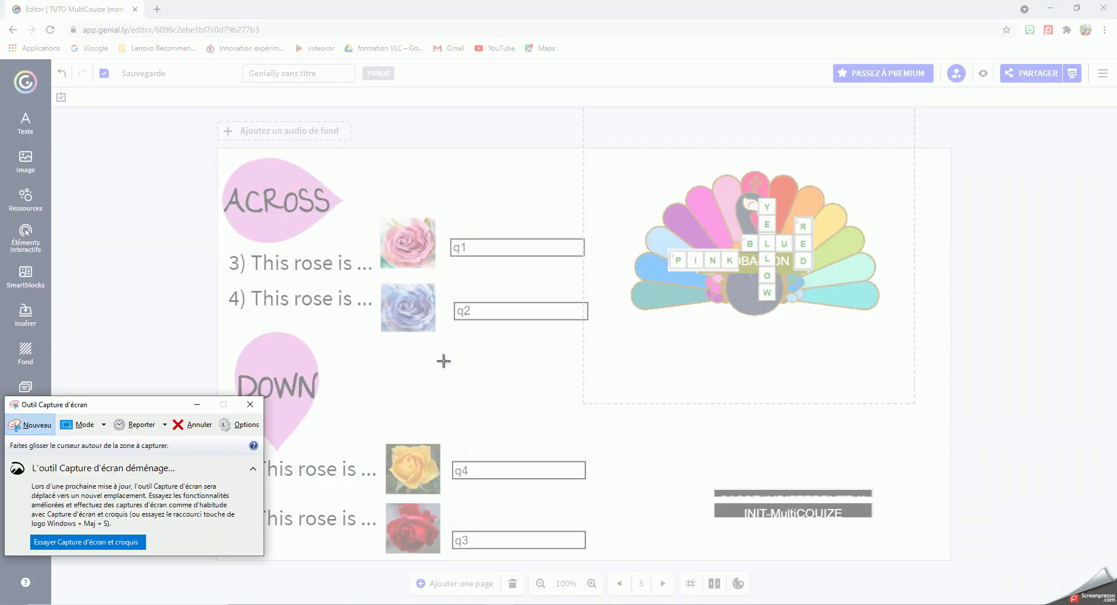
left_click_drag(368, 357, 561, 434)
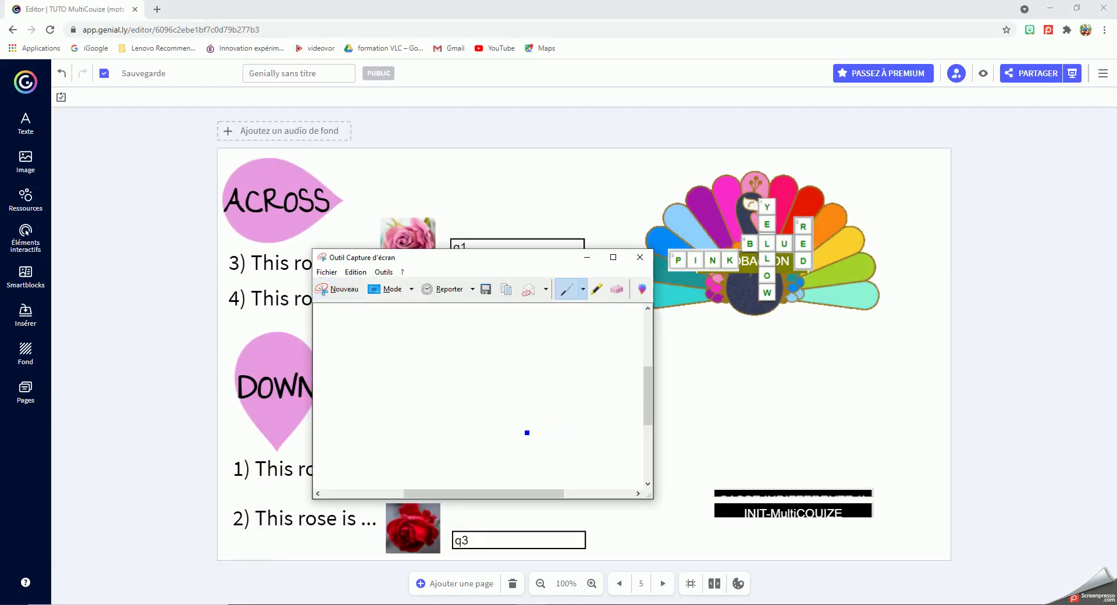
right_click(474, 399)
left_click(512, 420)
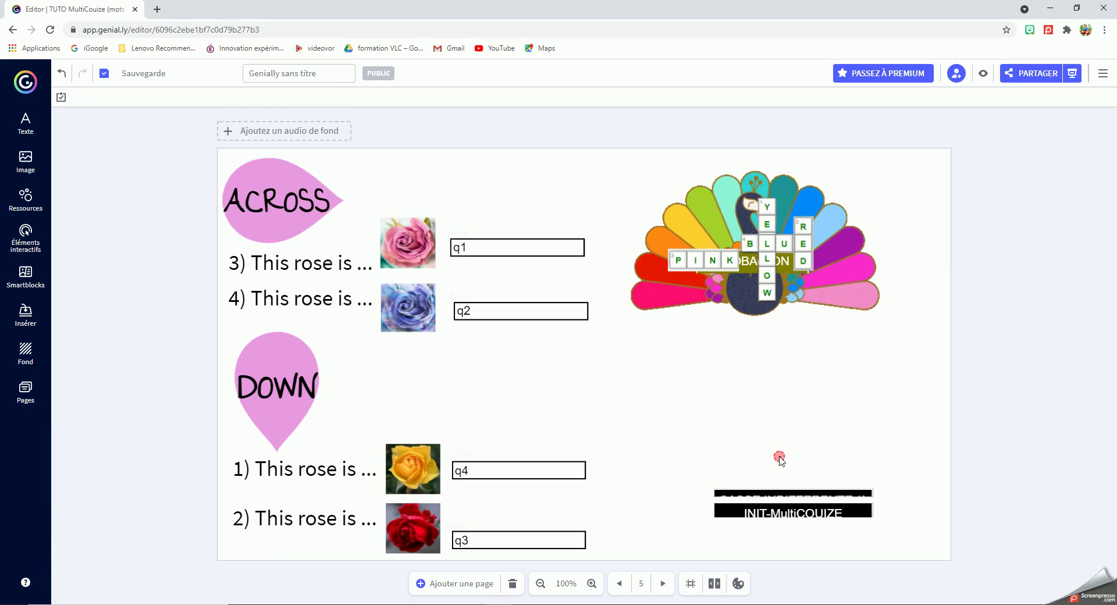
key("ctrl+v")
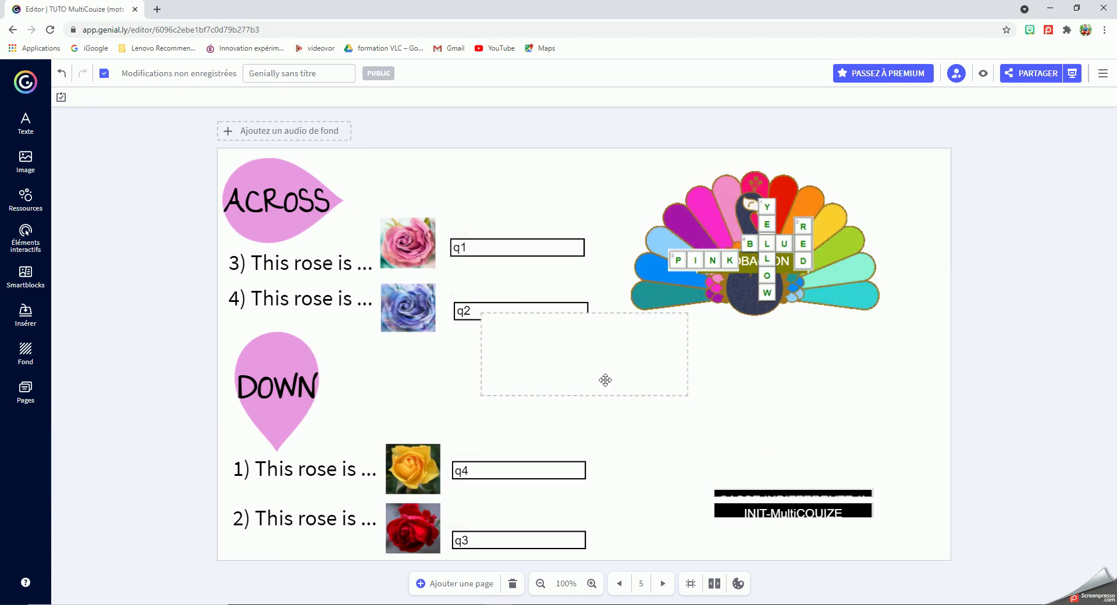
left_click_drag(595, 371, 803, 511)
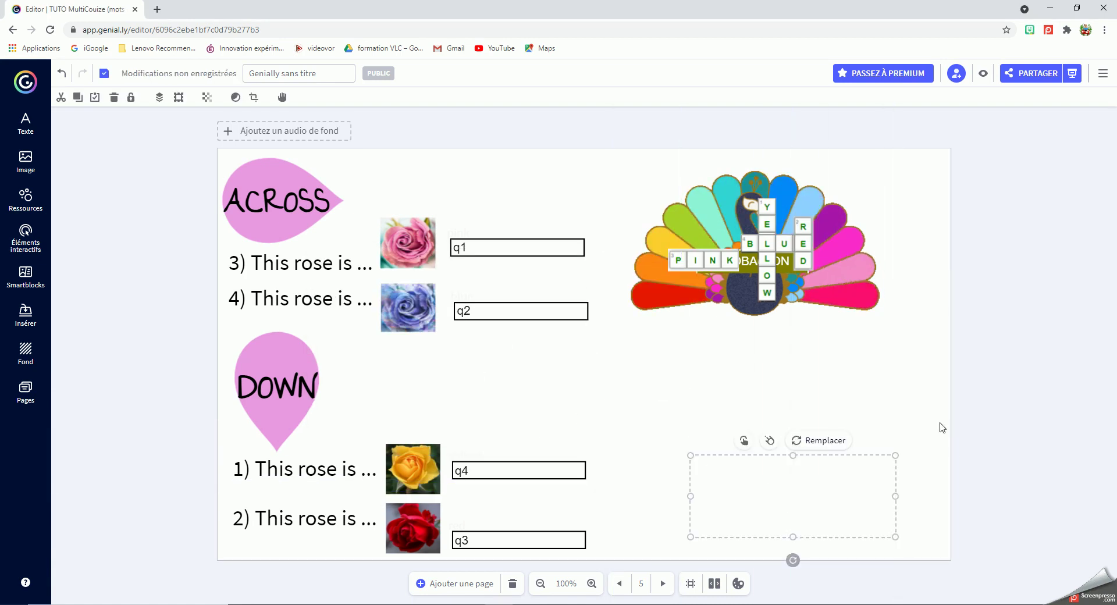
Bring the GLOBAL_ON peacock group in front of the crossword tiles
left_click(693, 319)
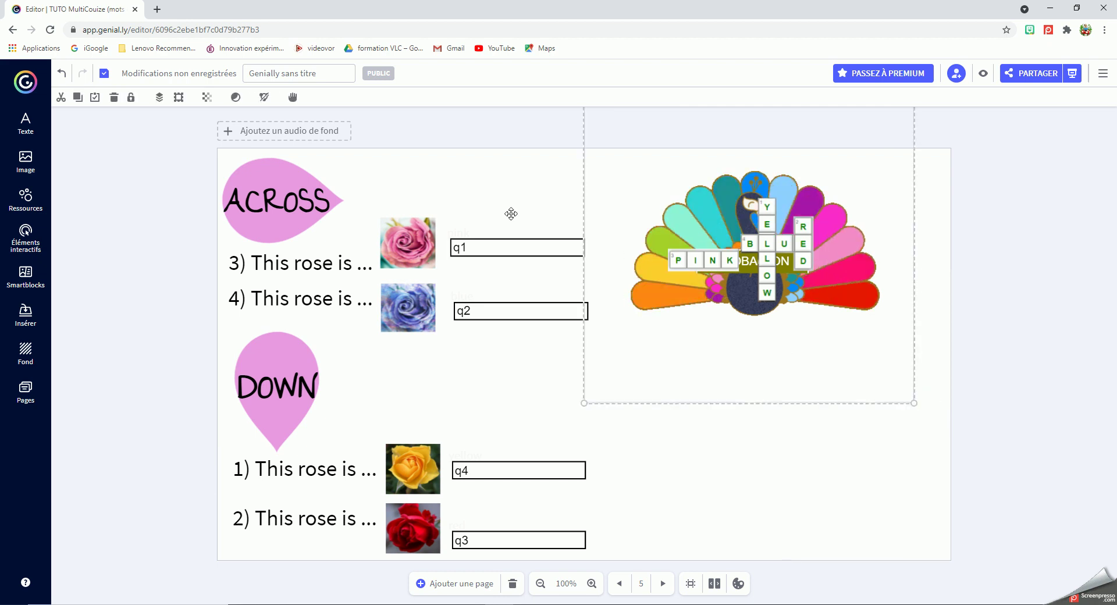
left_click(159, 97)
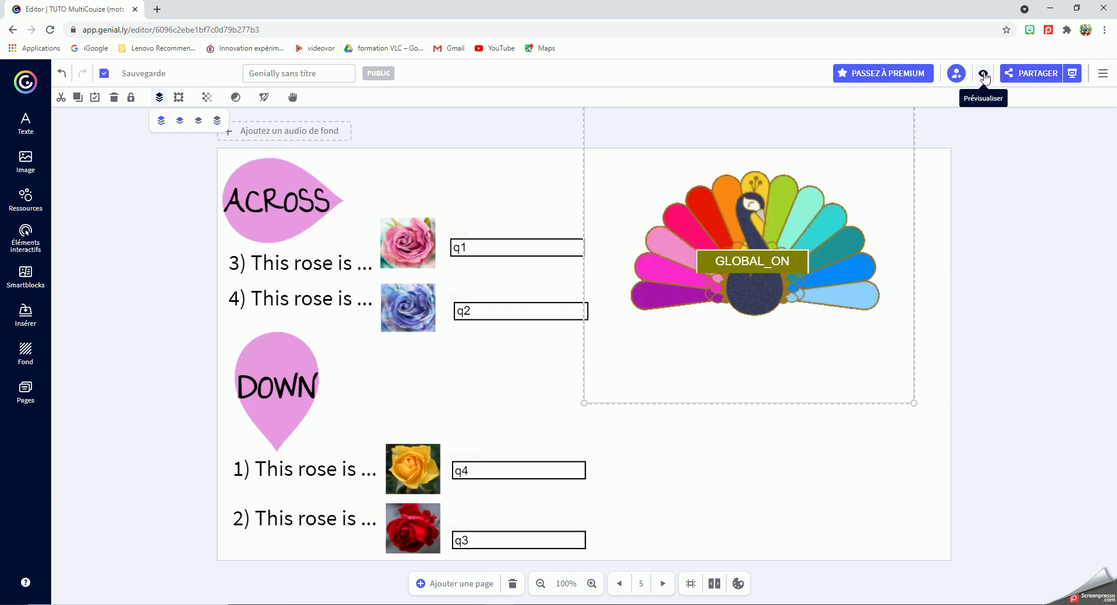
Preview the crossword page and answer the ACROSS clues 3 and 4 with "pink" and "blue"
left_click(982, 75)
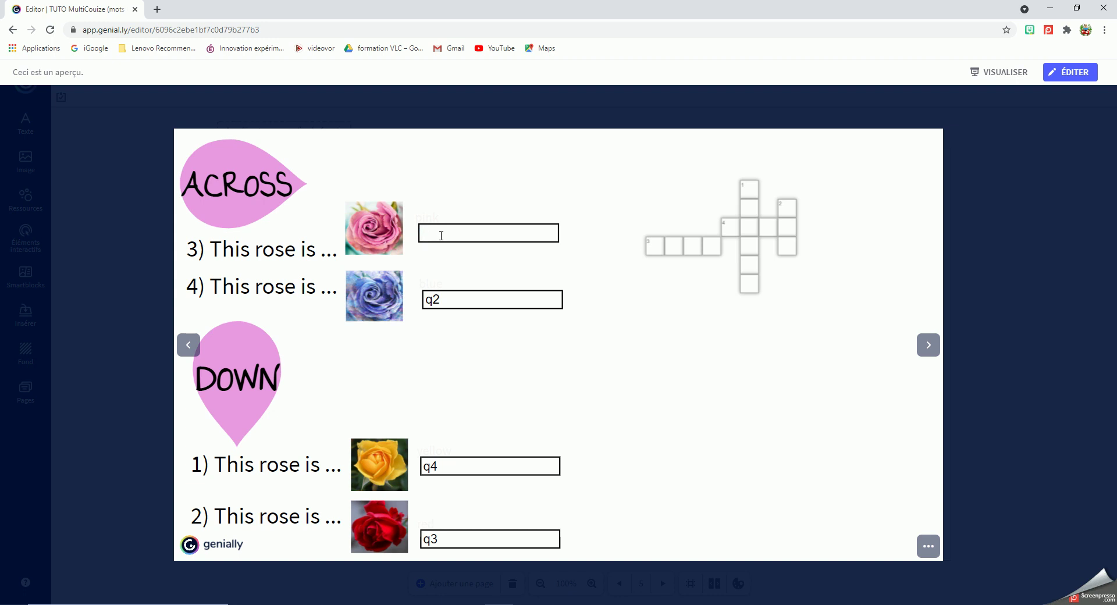
type("nk")
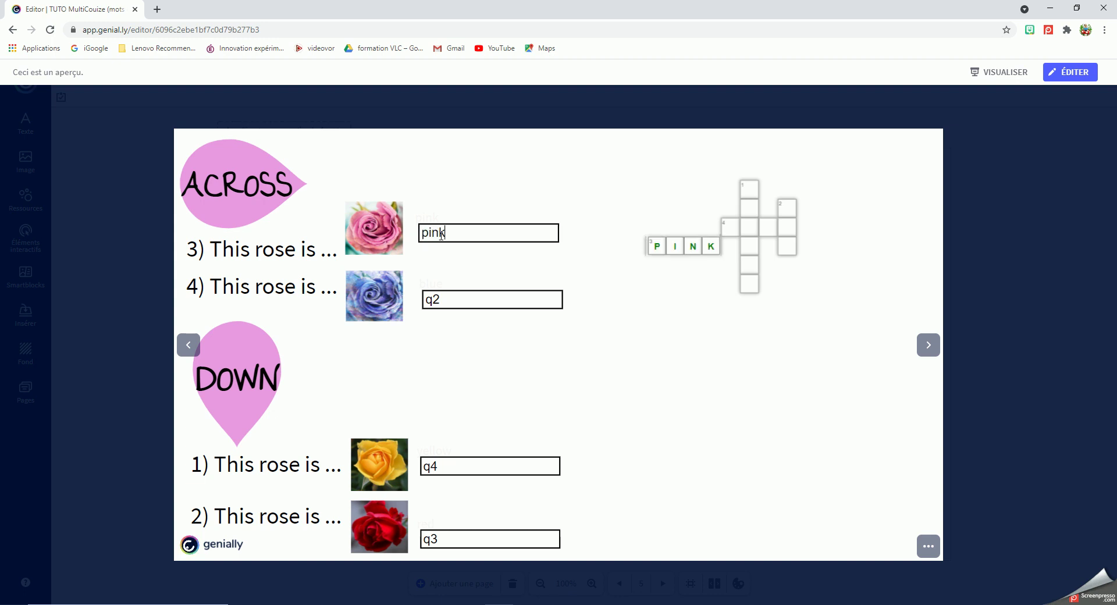
left_click(444, 301)
type("blue")
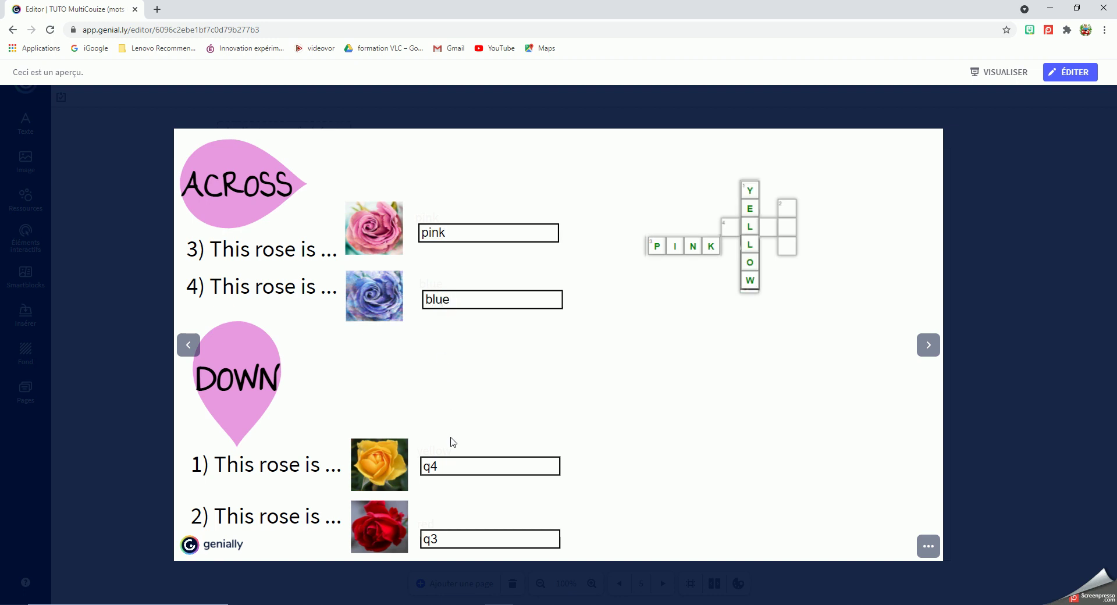
Answer the DOWN clues 1 and 2 with "yellow" and "red", and return to editing
left_click(447, 464)
key("BackSpace")
key("BackSpace")
type("yellow")
left_click(449, 534)
key("BackSpace")
key("BackSpace")
type("red")
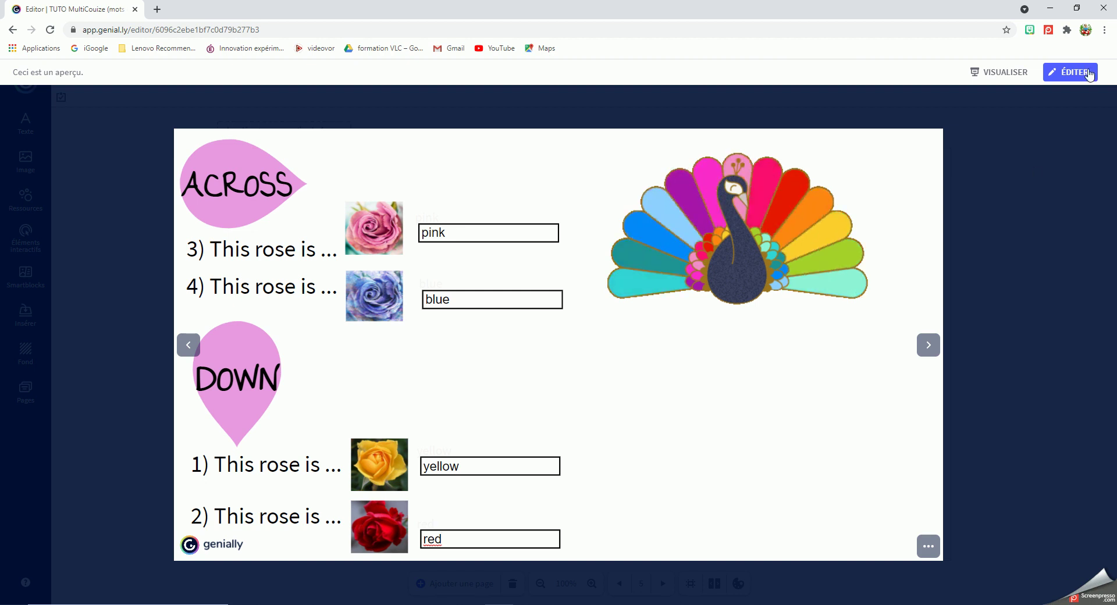
left_click(1070, 72)
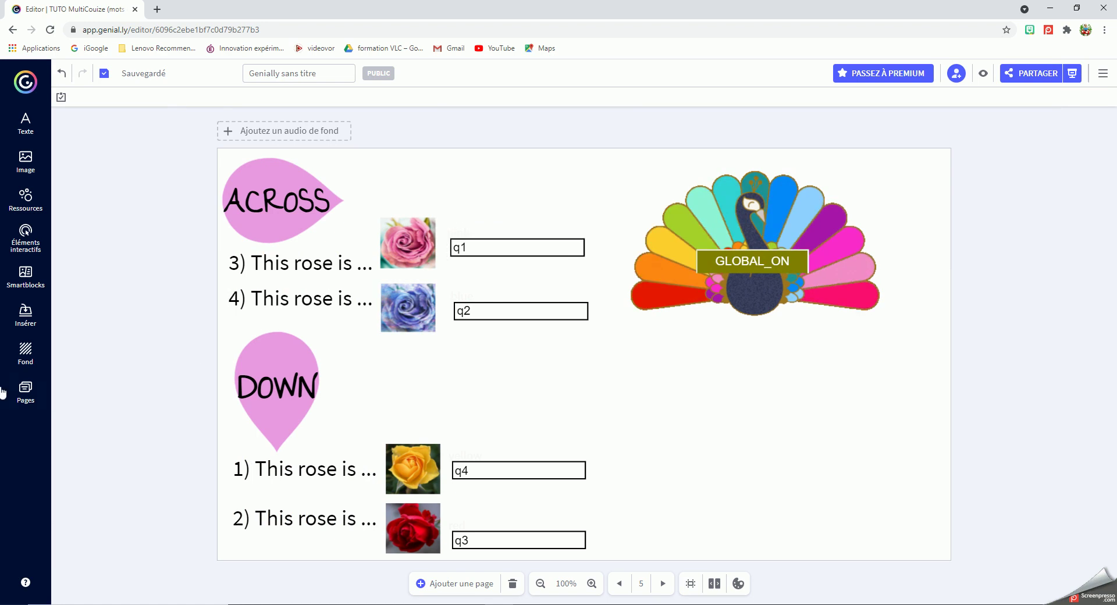
Look through the example crossword about the movie Sing and the explanation page for the MultiCouize elements
left_click(25, 391)
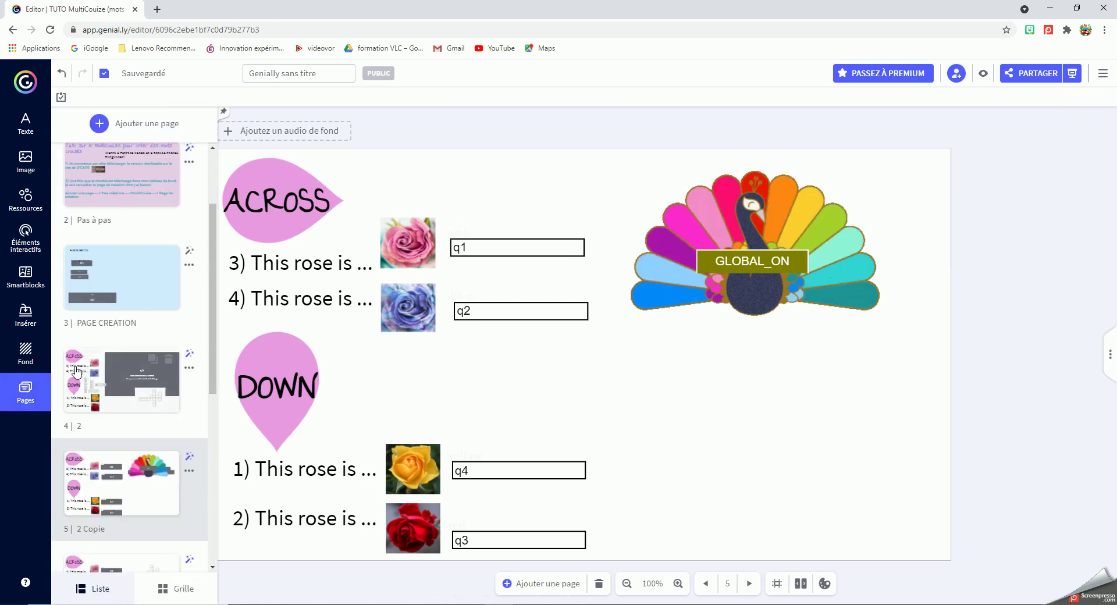
scroll(69, 372, "down", 4)
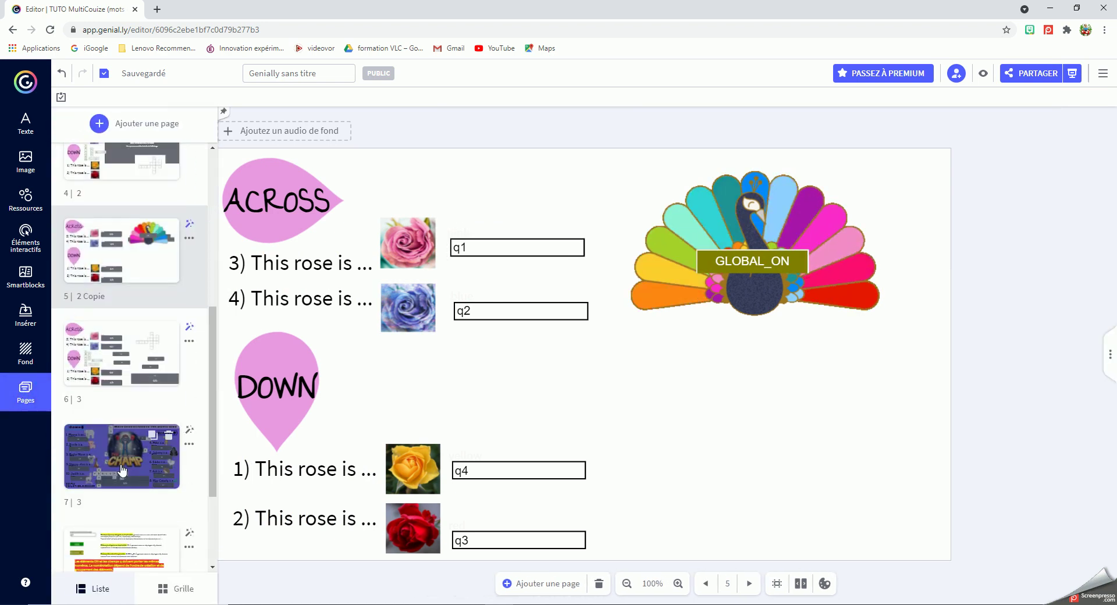
left_click(123, 470)
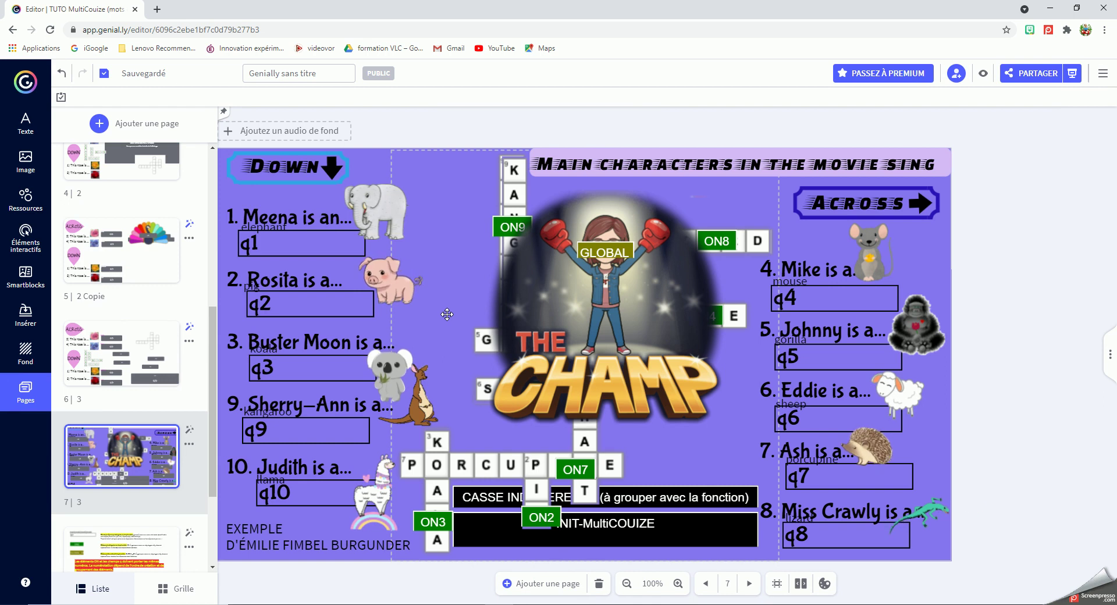
left_click(145, 546)
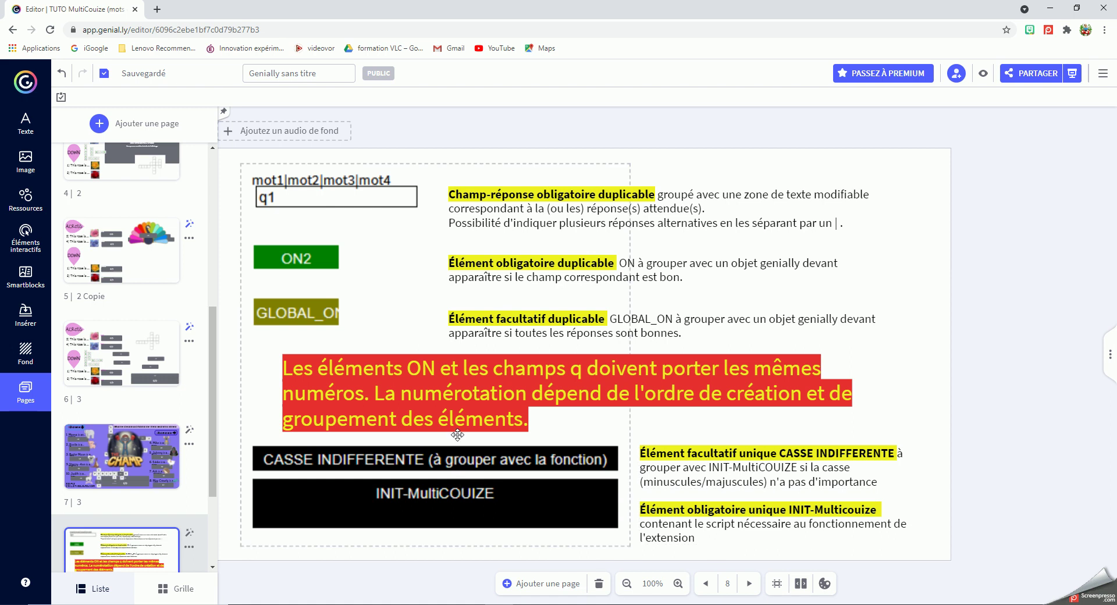
Open the INPUTCREATOR page in preview mode
scroll(93, 489, "down", 3)
left_click(96, 534)
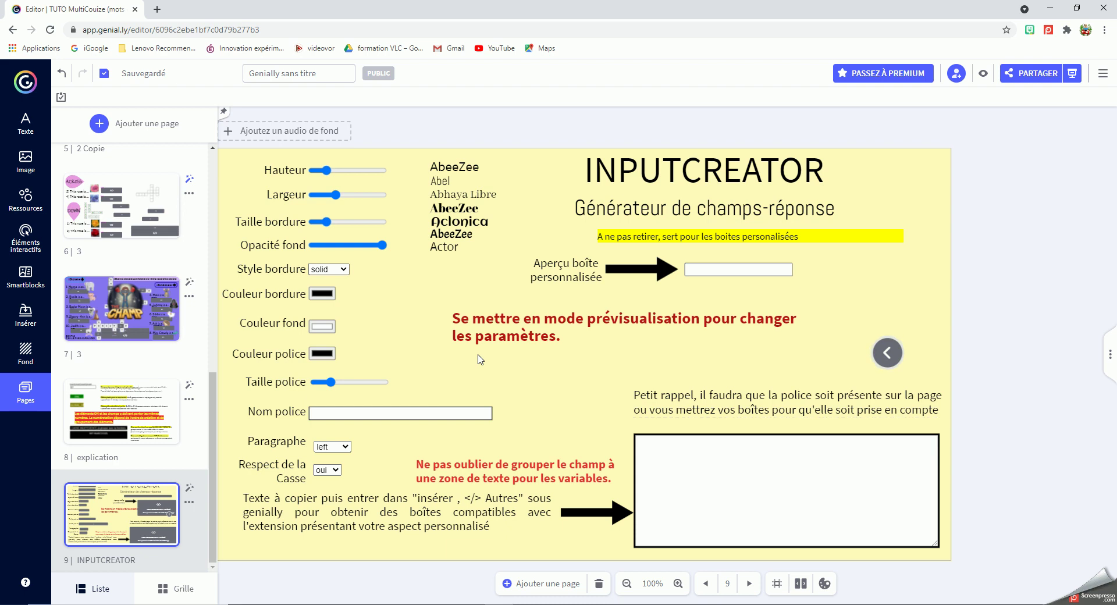
left_click(982, 75)
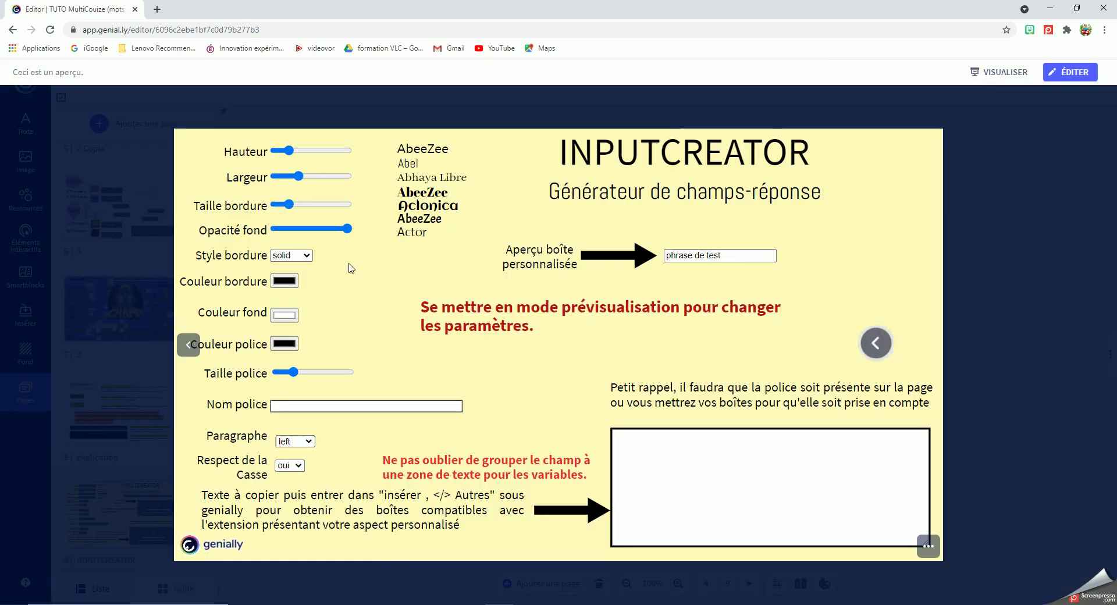
left_click(291, 255)
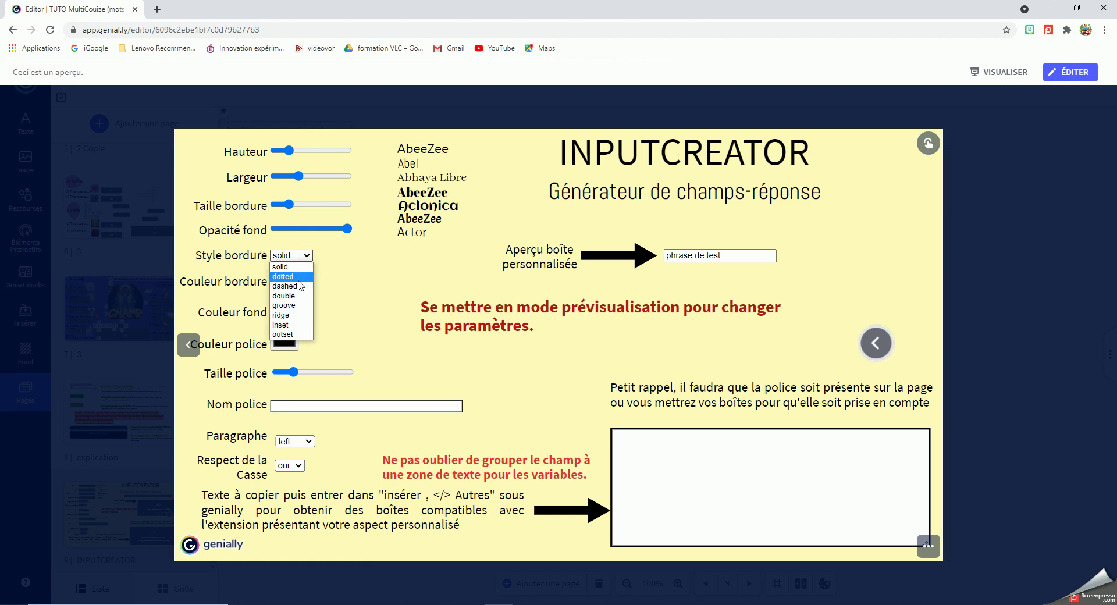
left_click(343, 254)
left_click(285, 282)
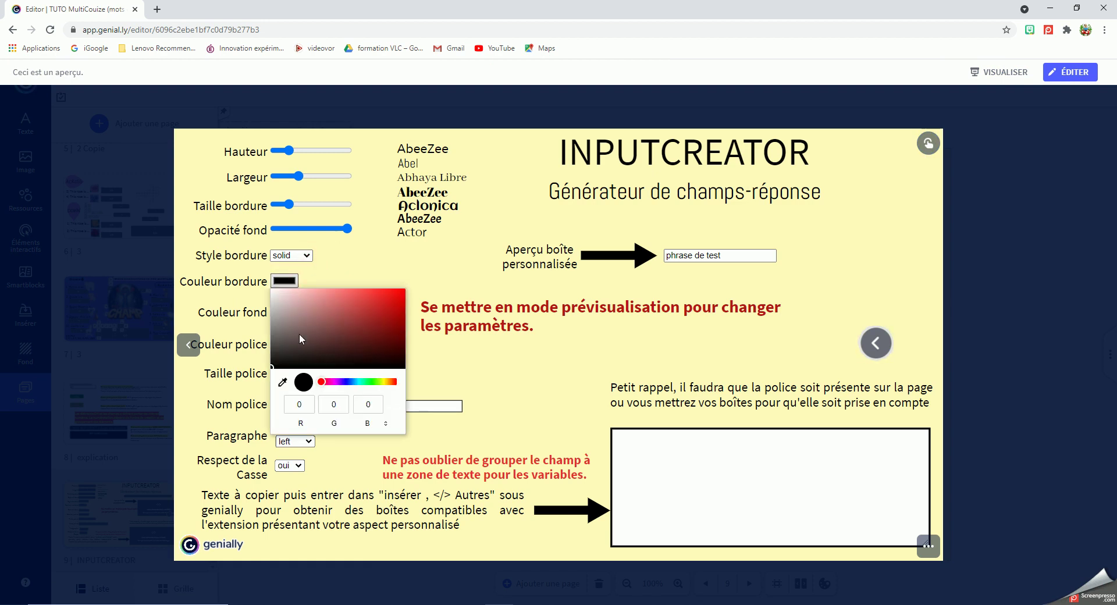
left_click(330, 383)
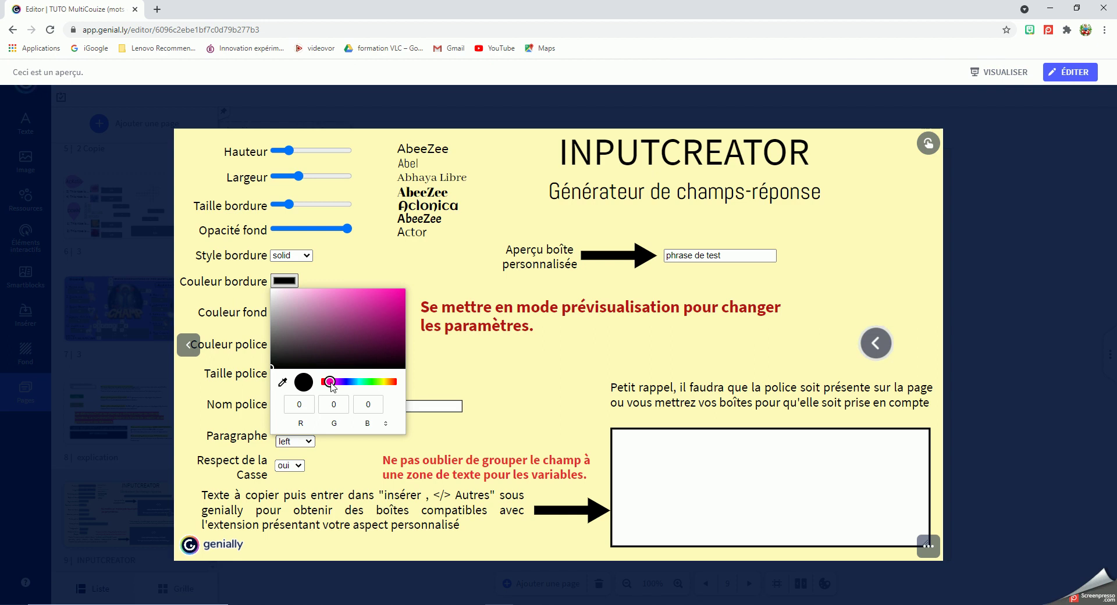
left_click(504, 364)
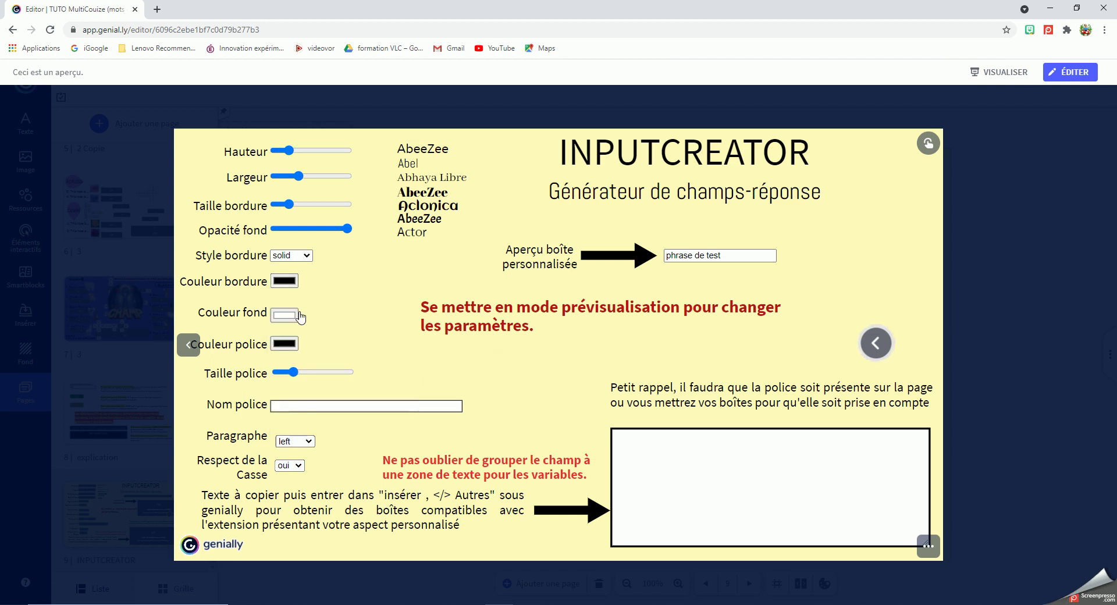
left_click(285, 282)
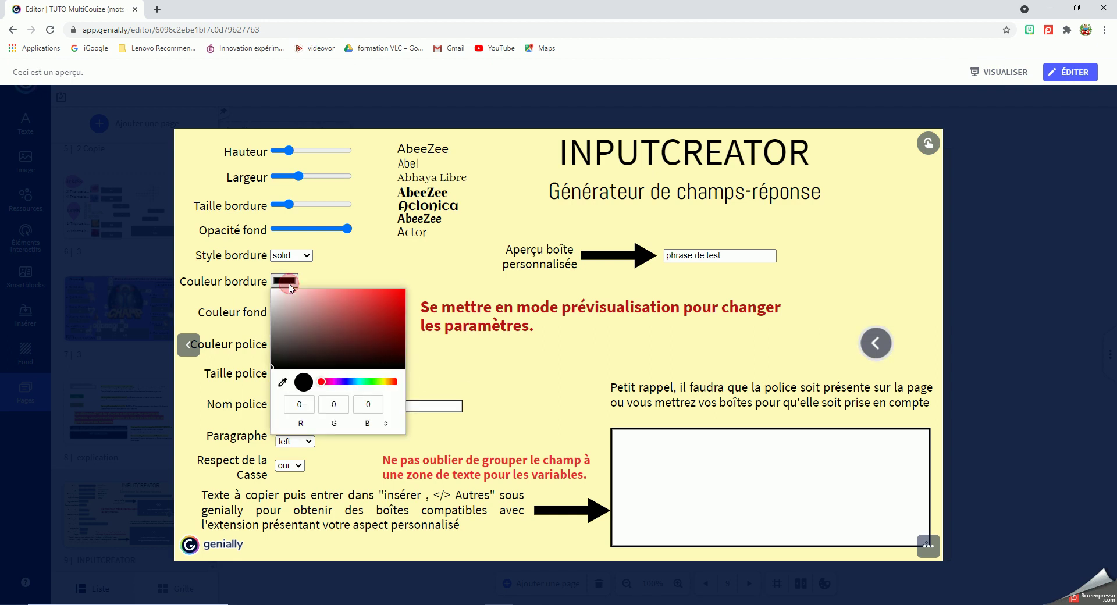
left_click(326, 382)
left_click(457, 377)
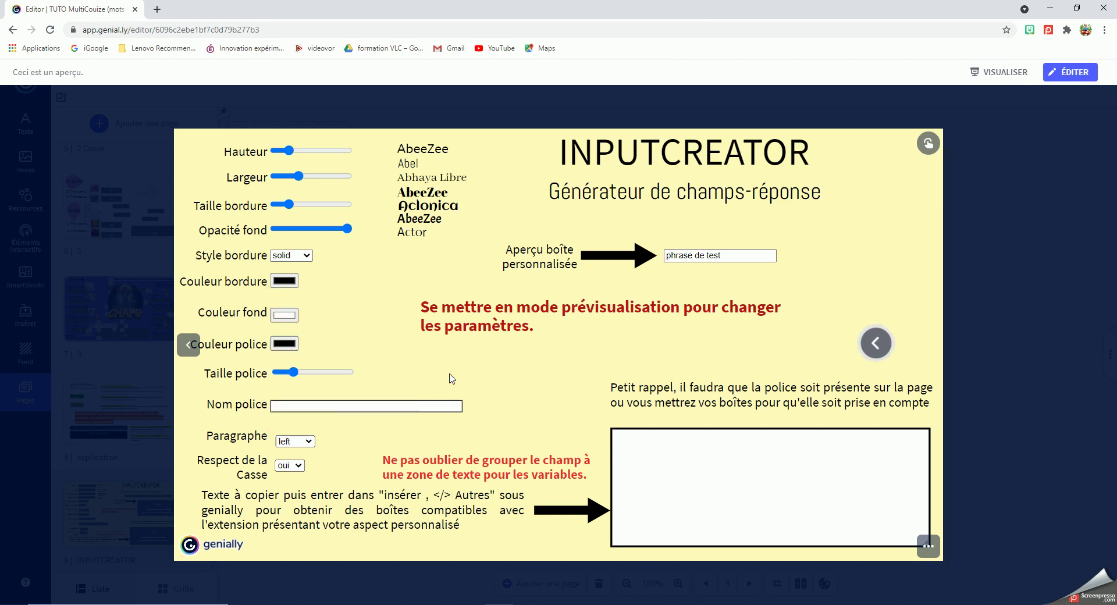
Set the custom answer box's border style to dotted and its border colour to pink, RGB 199, 102, 178
left_click(298, 256)
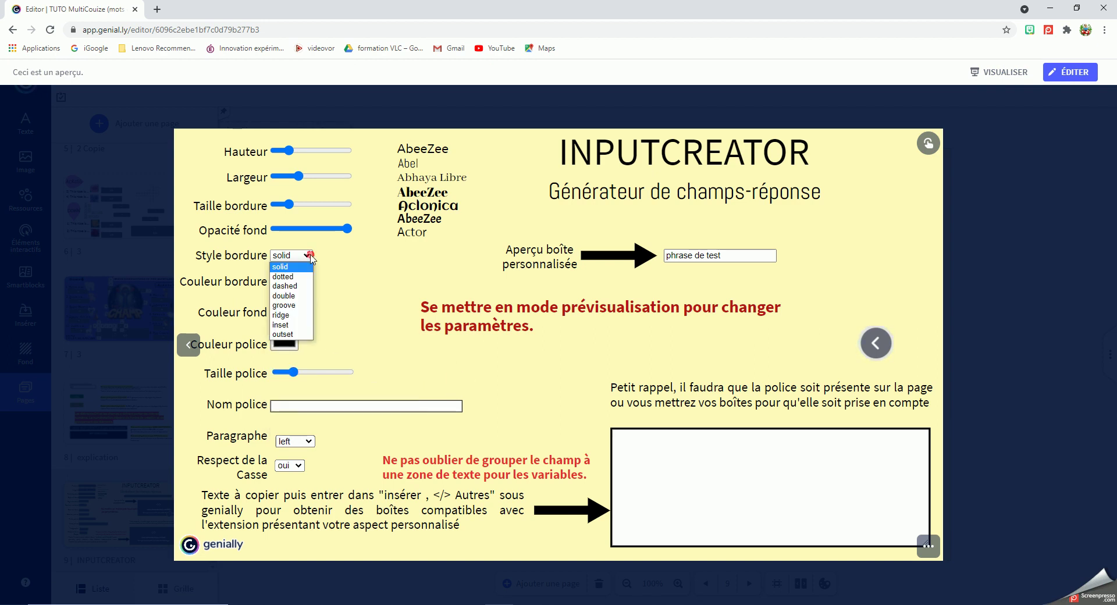
left_click(291, 277)
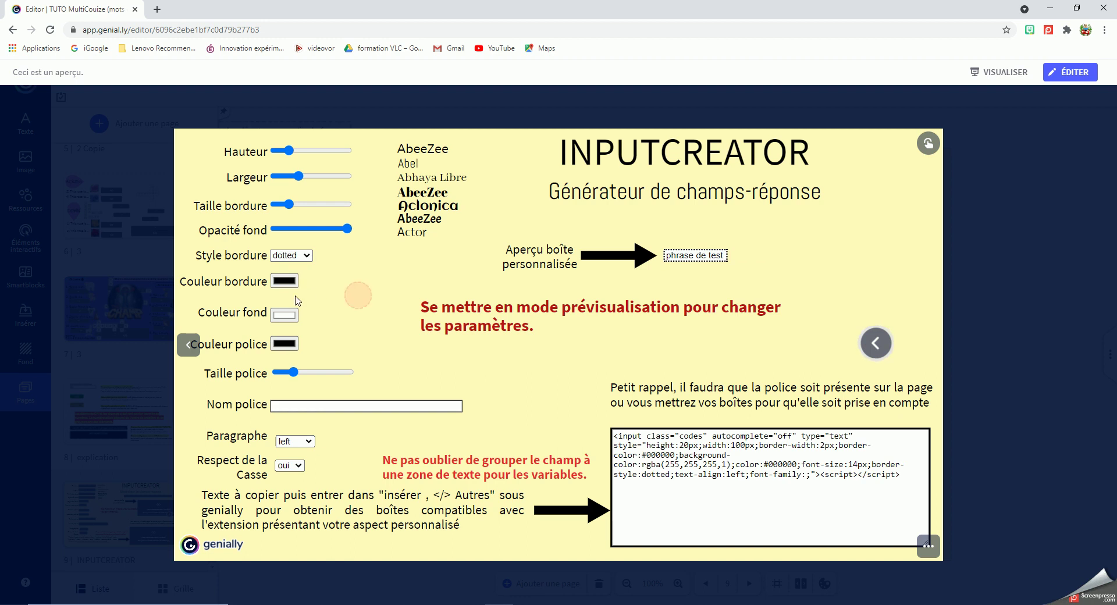
left_click(285, 282)
left_click(332, 382)
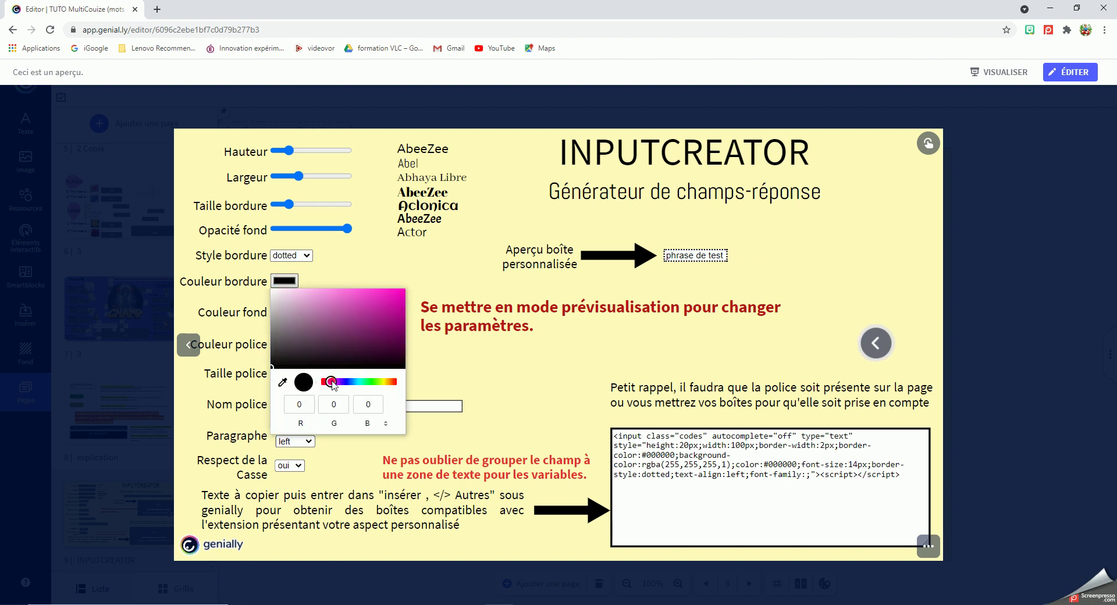
left_click(334, 306)
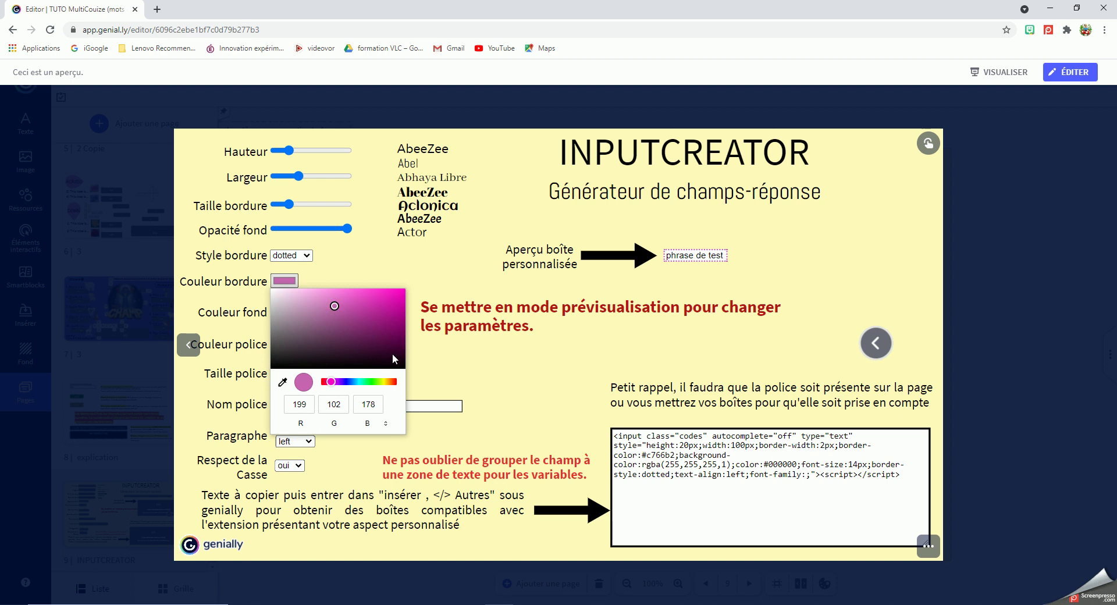
left_click(452, 367)
Set the custom answer box's font colour to red, #cb1a1a
left_click(285, 344)
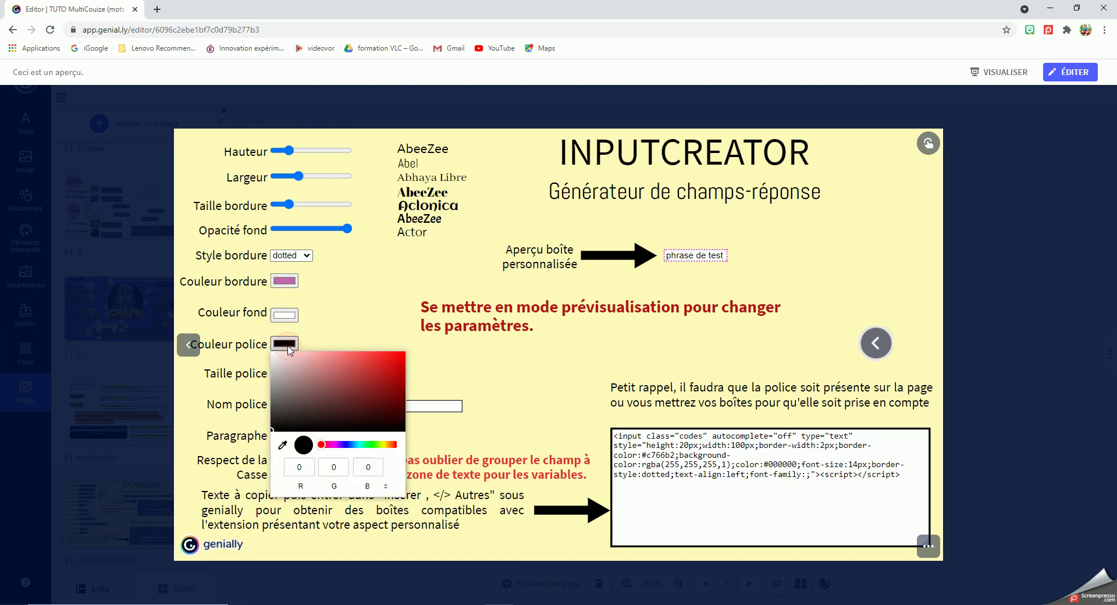
left_click(387, 368)
left_click(445, 381)
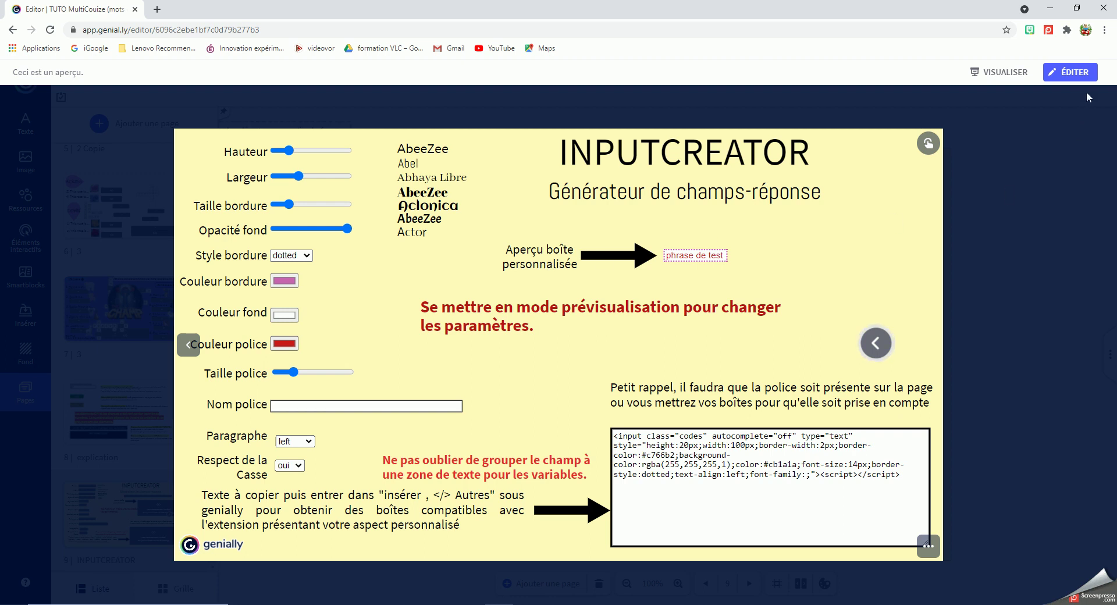
Leave the preview and open the first page, DND nouvelle version
left_click(1083, 73)
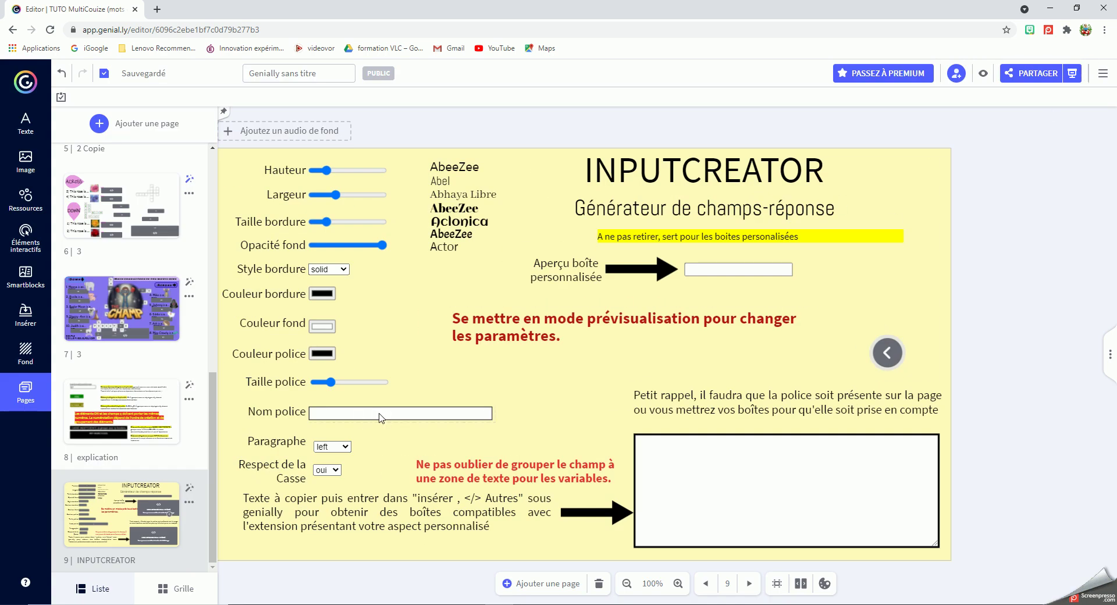
scroll(150, 359, "up", 5)
scroll(150, 358, "up", 4)
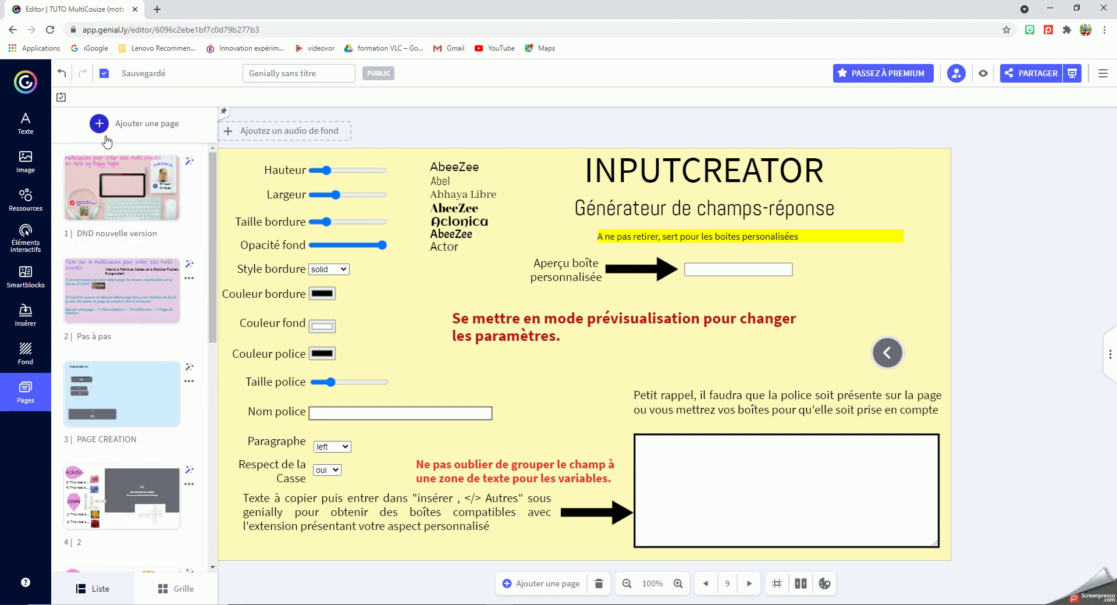
left_click(135, 191)
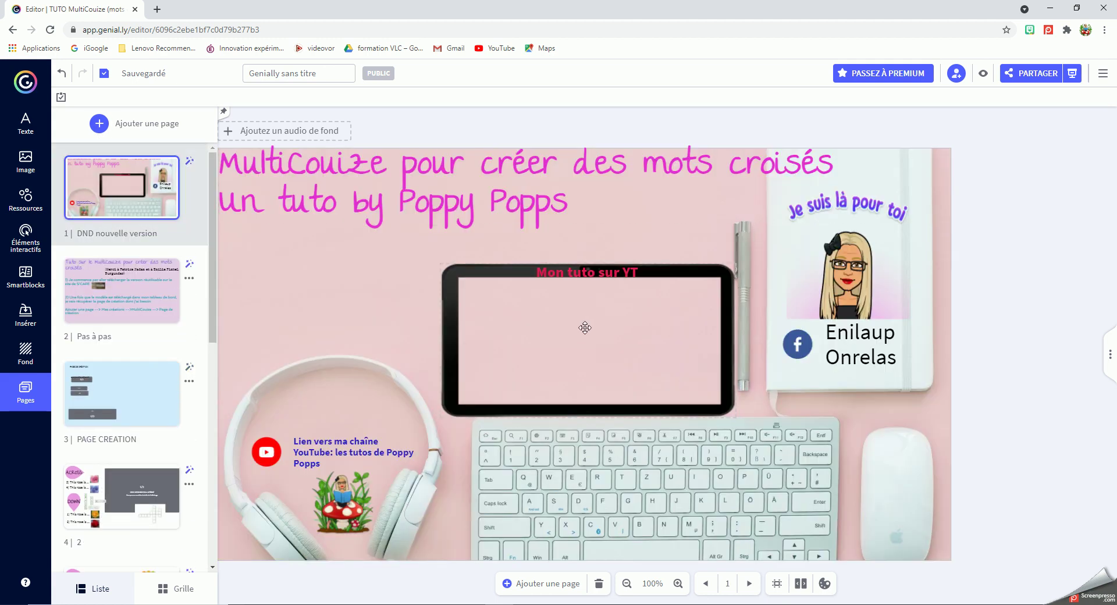